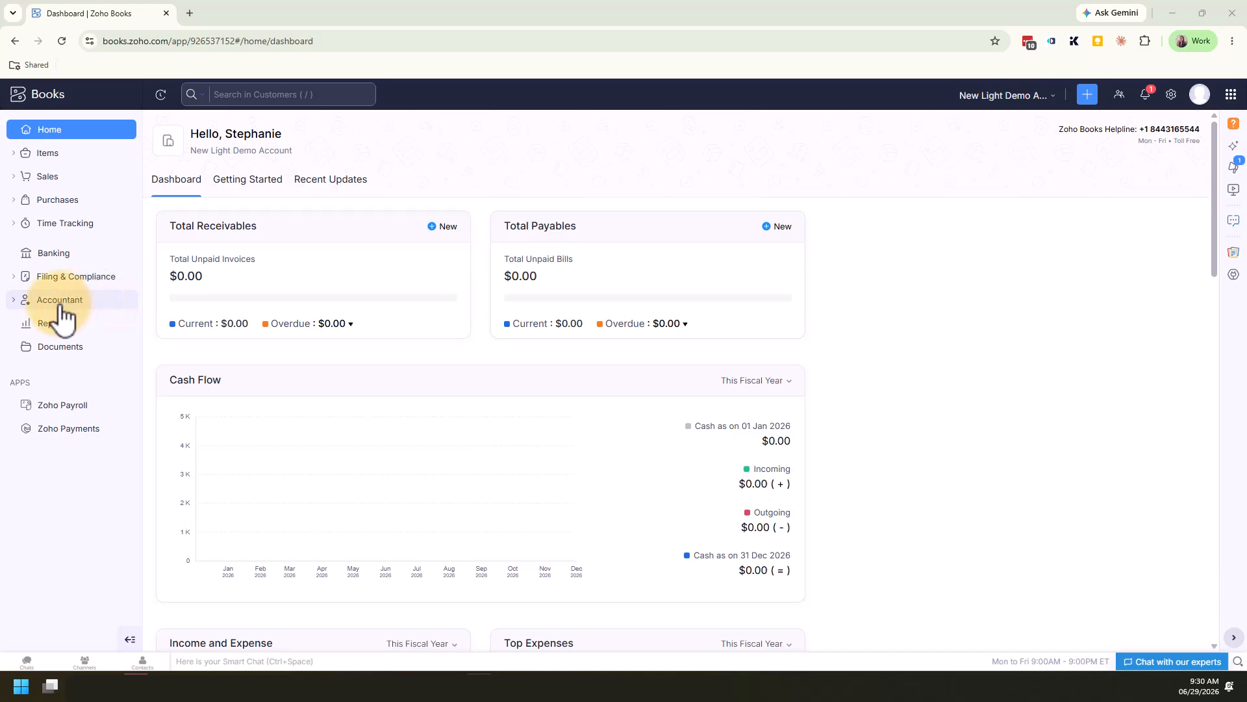
Open the Chart of Accounts and look over the available account views
click(83, 302)
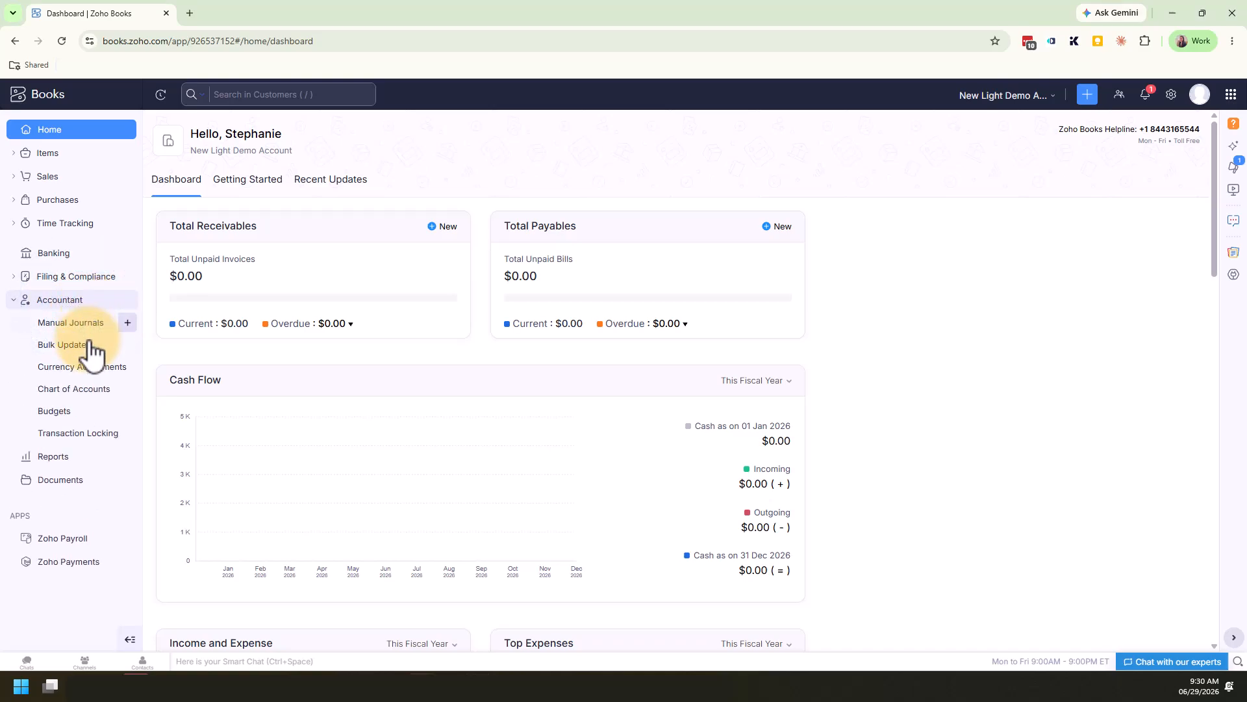
click(95, 390)
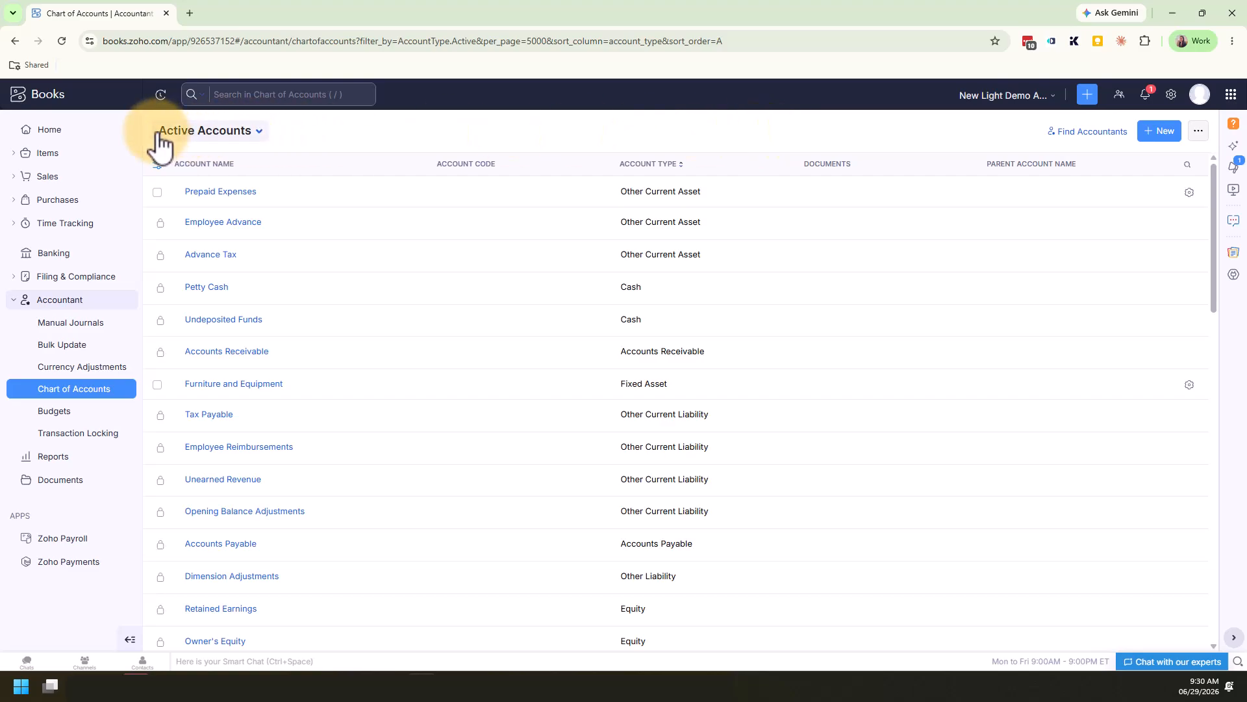
click(263, 136)
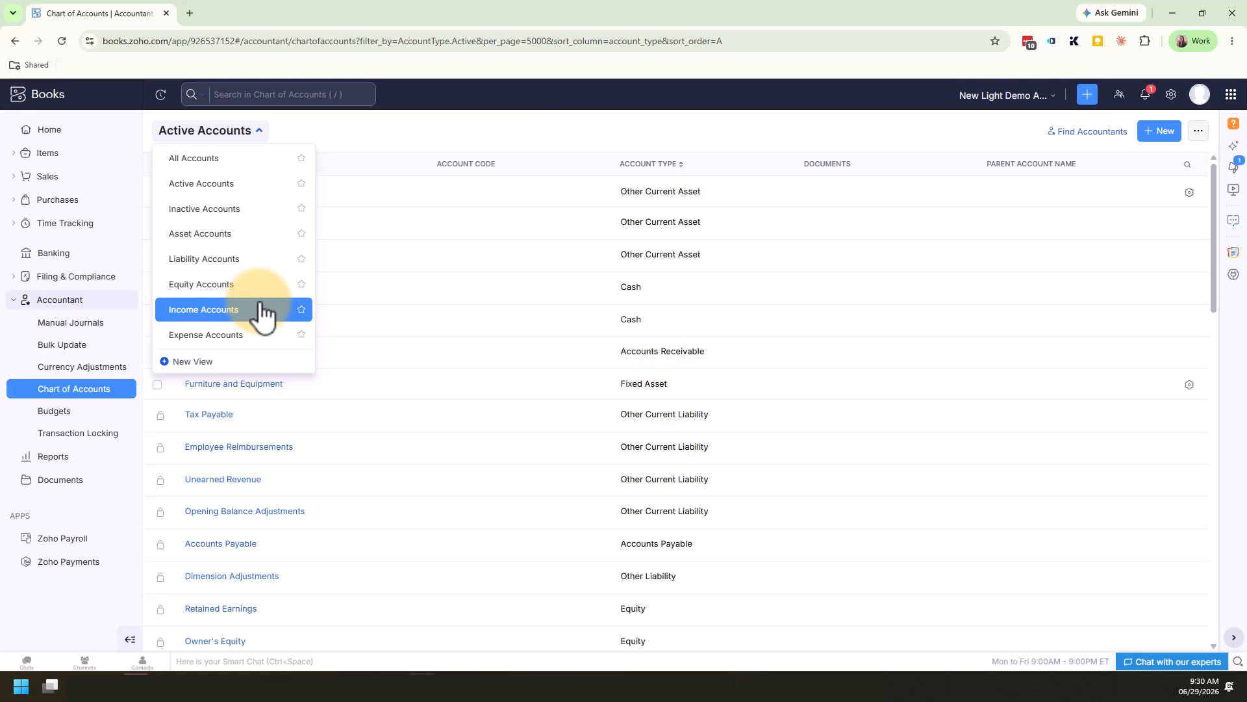
click(391, 134)
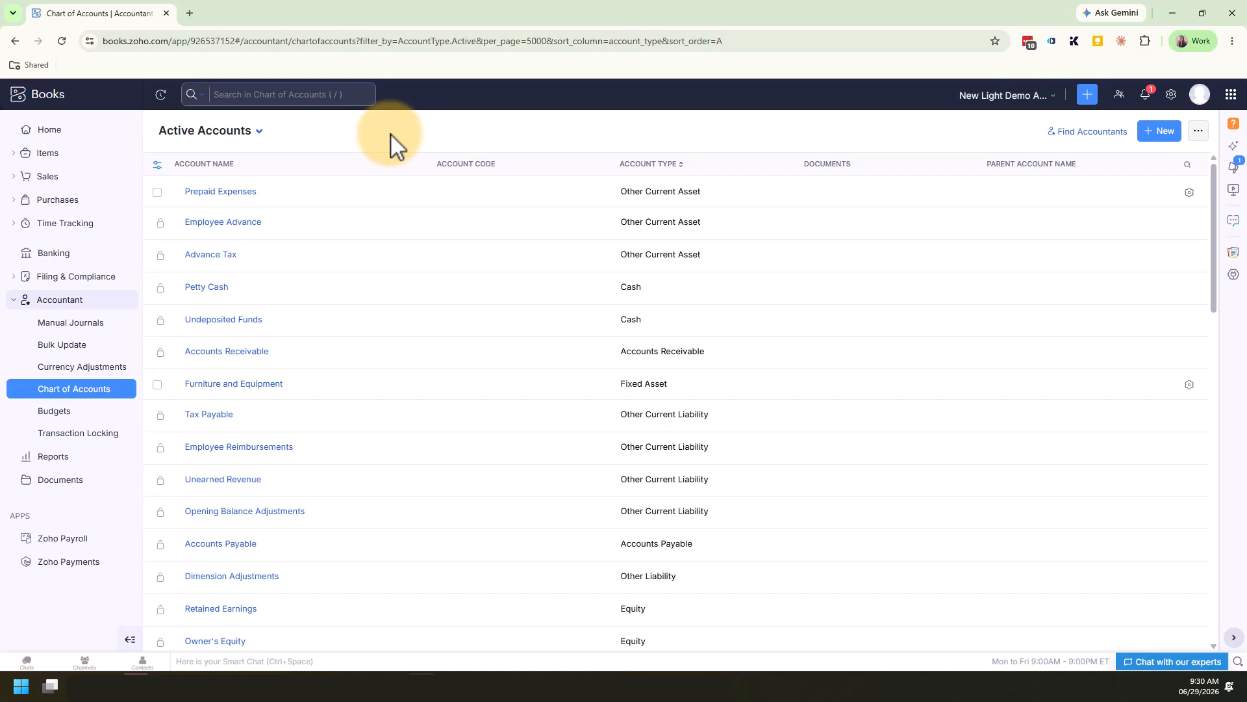
Filter the chart of accounts by Asset Accounts, Liability Accounts and Equity Accounts in turn to review each group
click(257, 132)
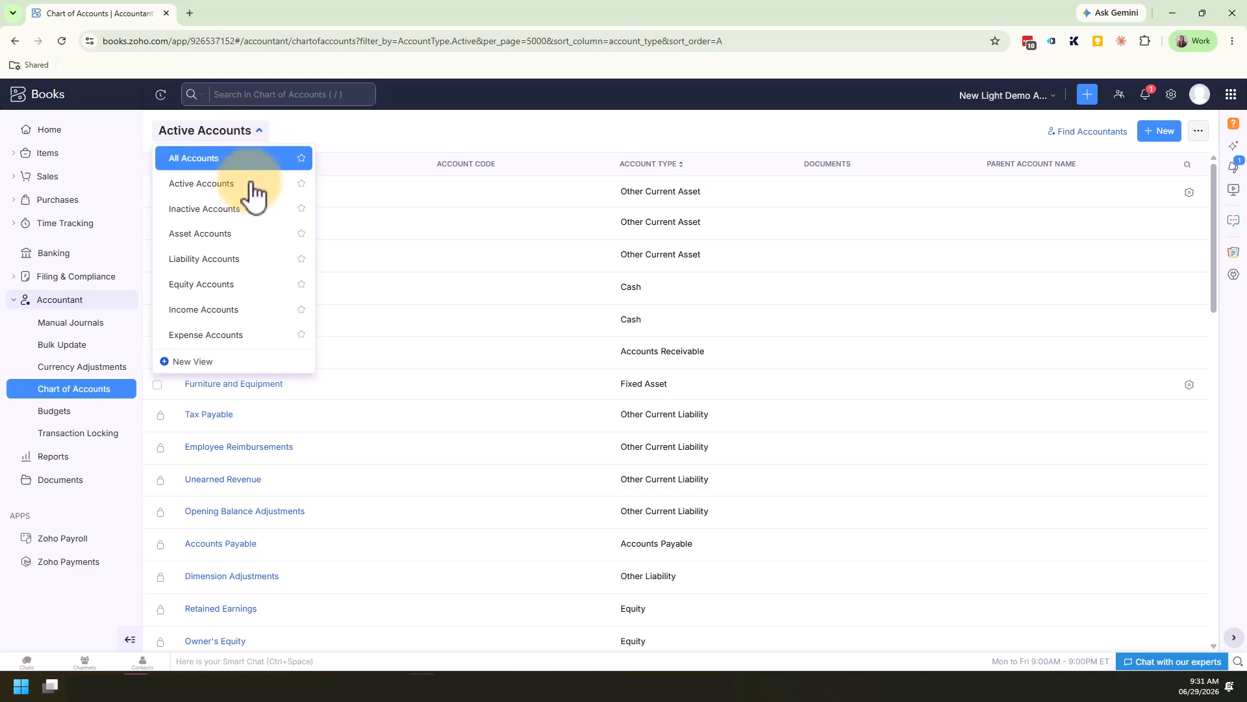
click(255, 237)
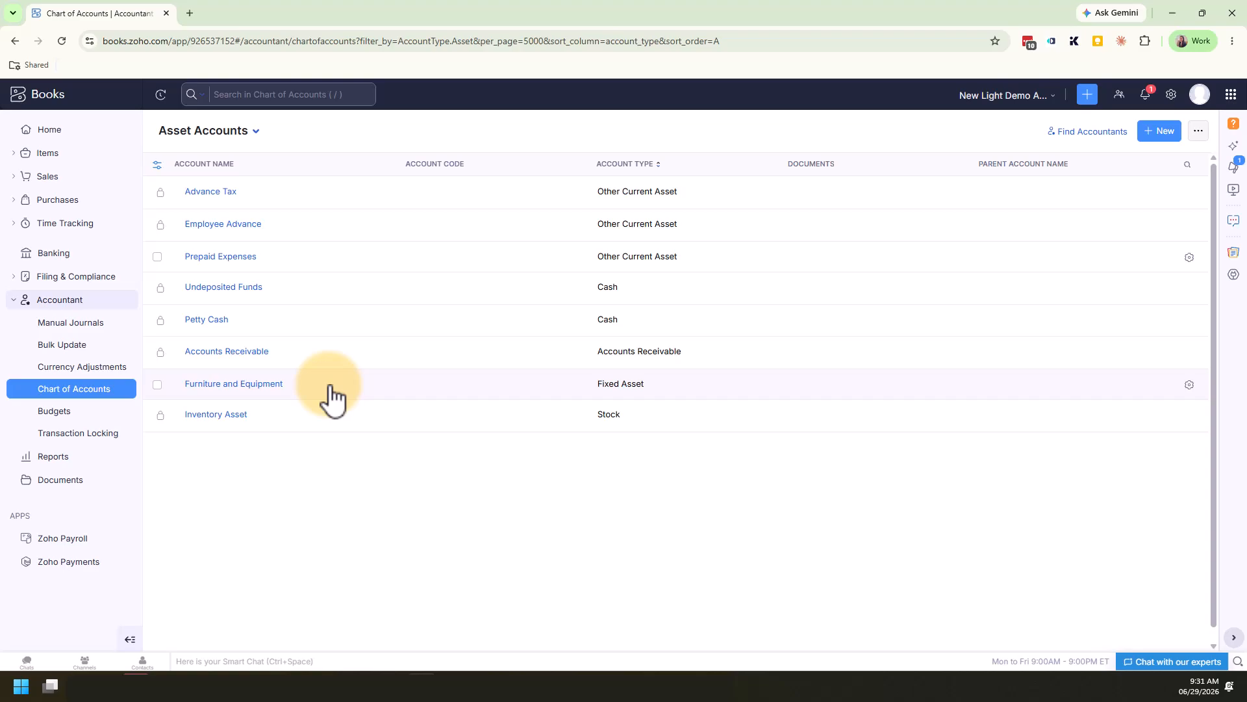
click(256, 132)
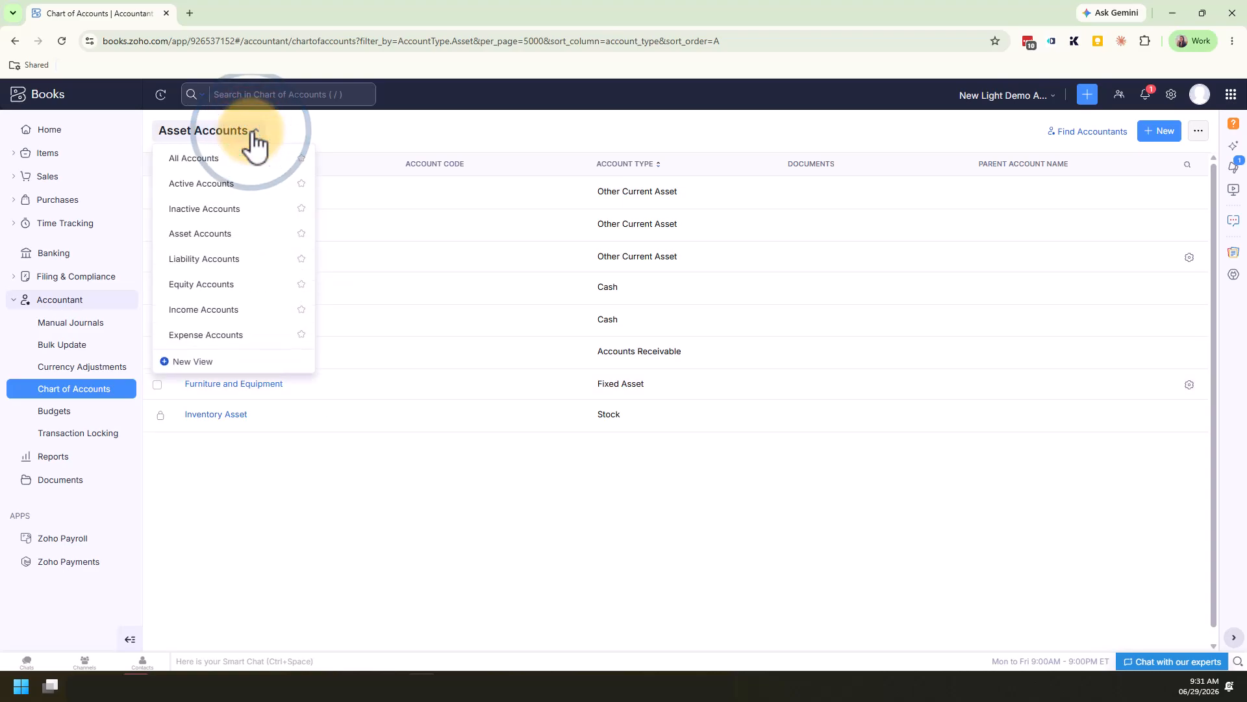
click(257, 260)
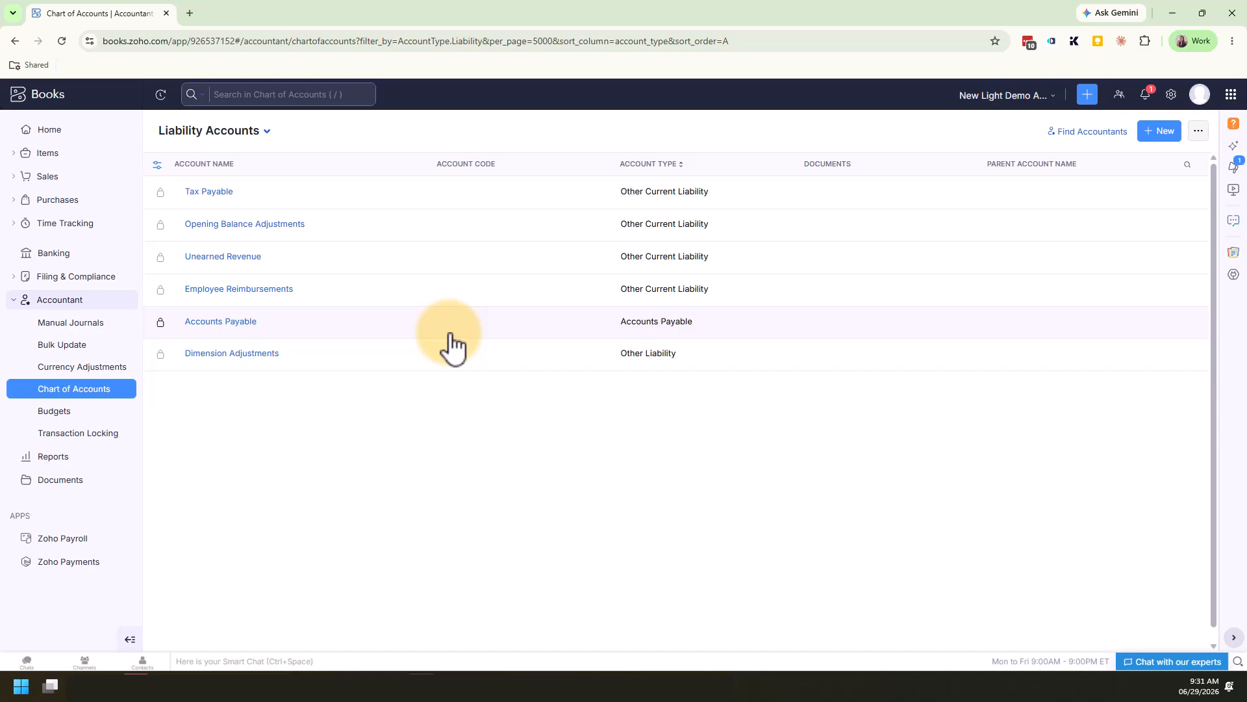
click(246, 132)
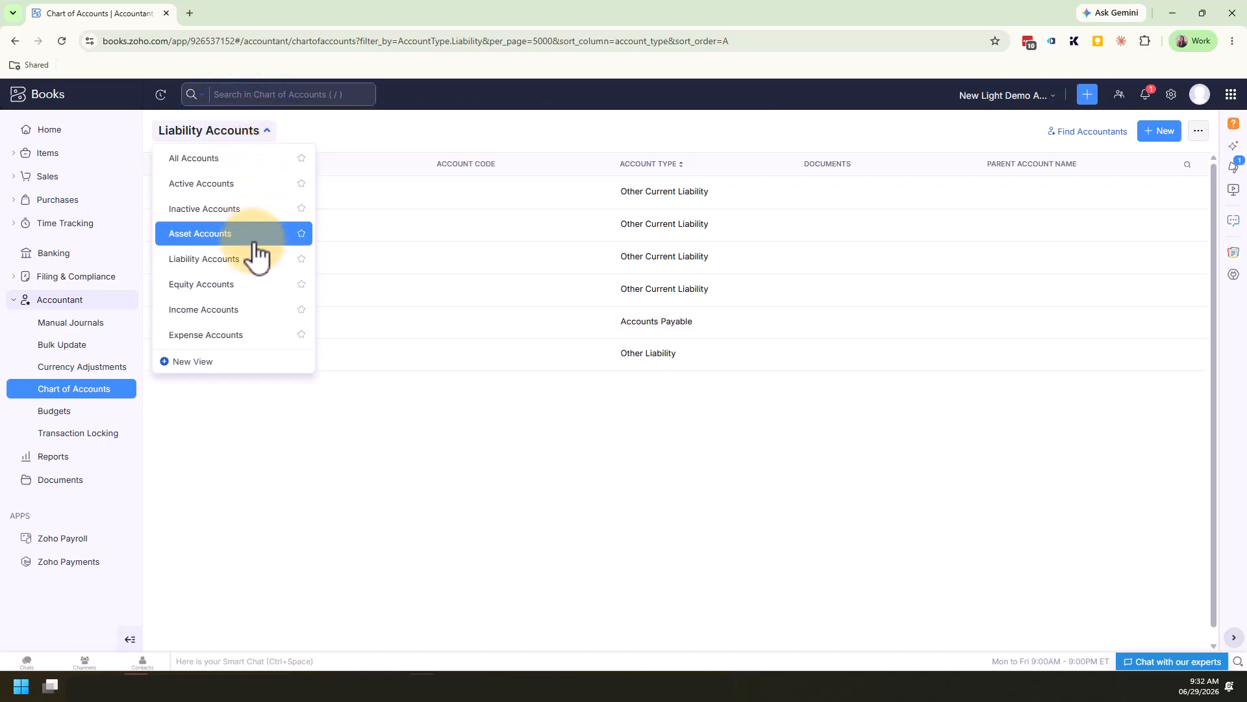
click(250, 284)
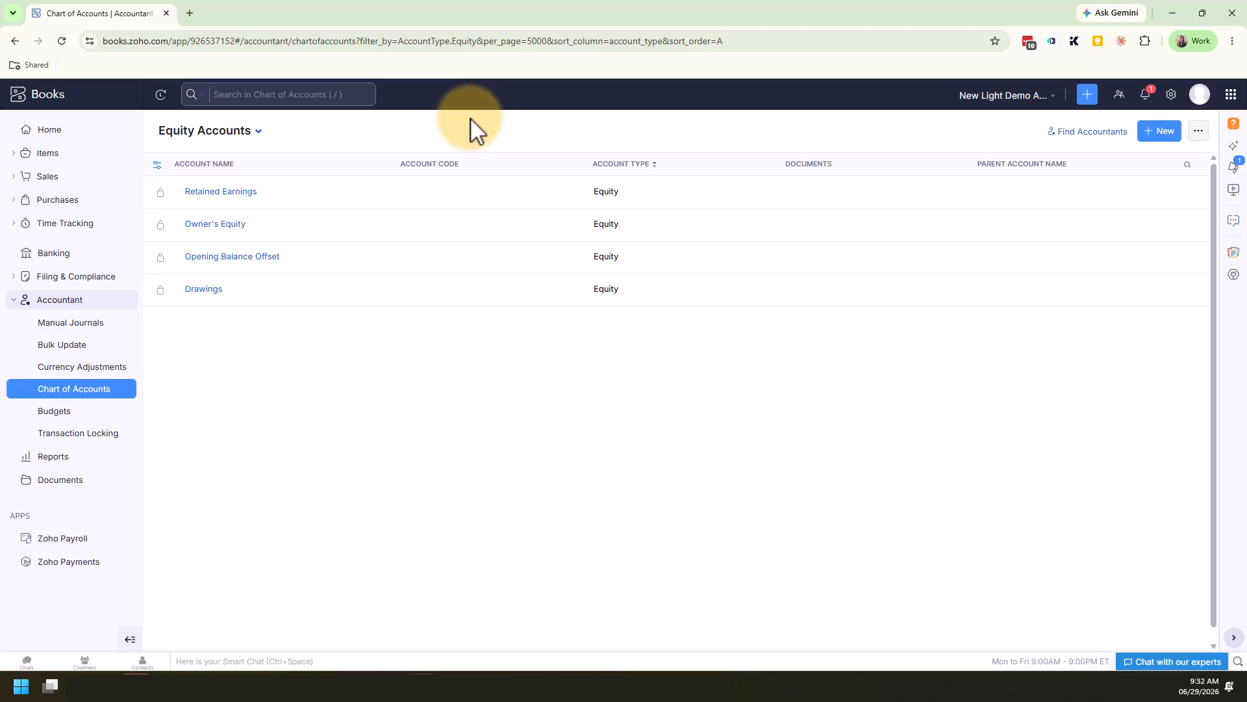
Review the Income Accounts view, and look through the full list in the Expense Accounts view
click(256, 132)
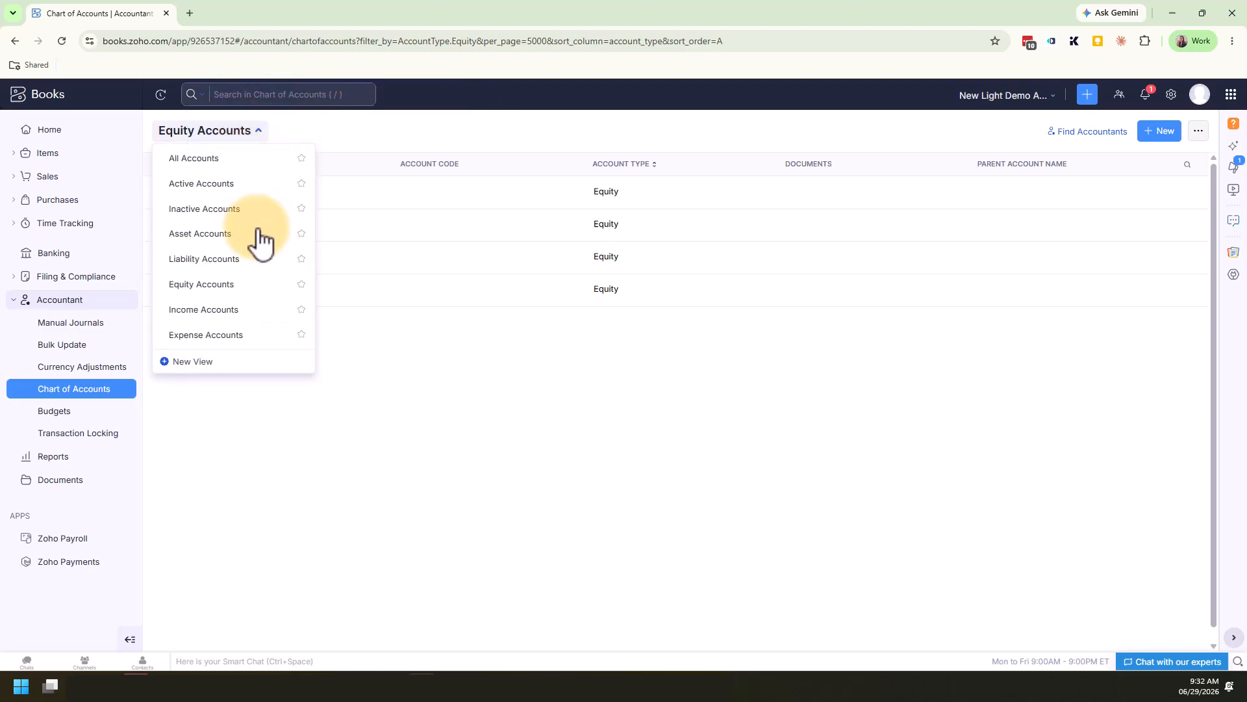
click(255, 310)
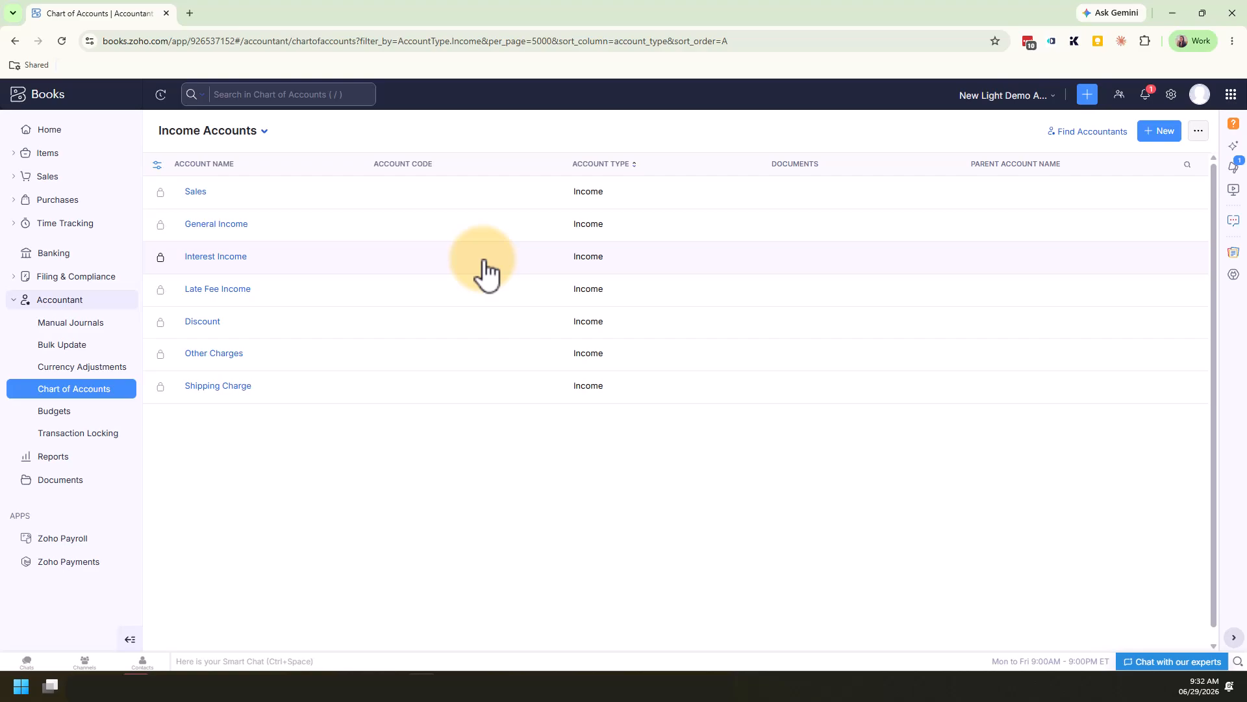
click(264, 130)
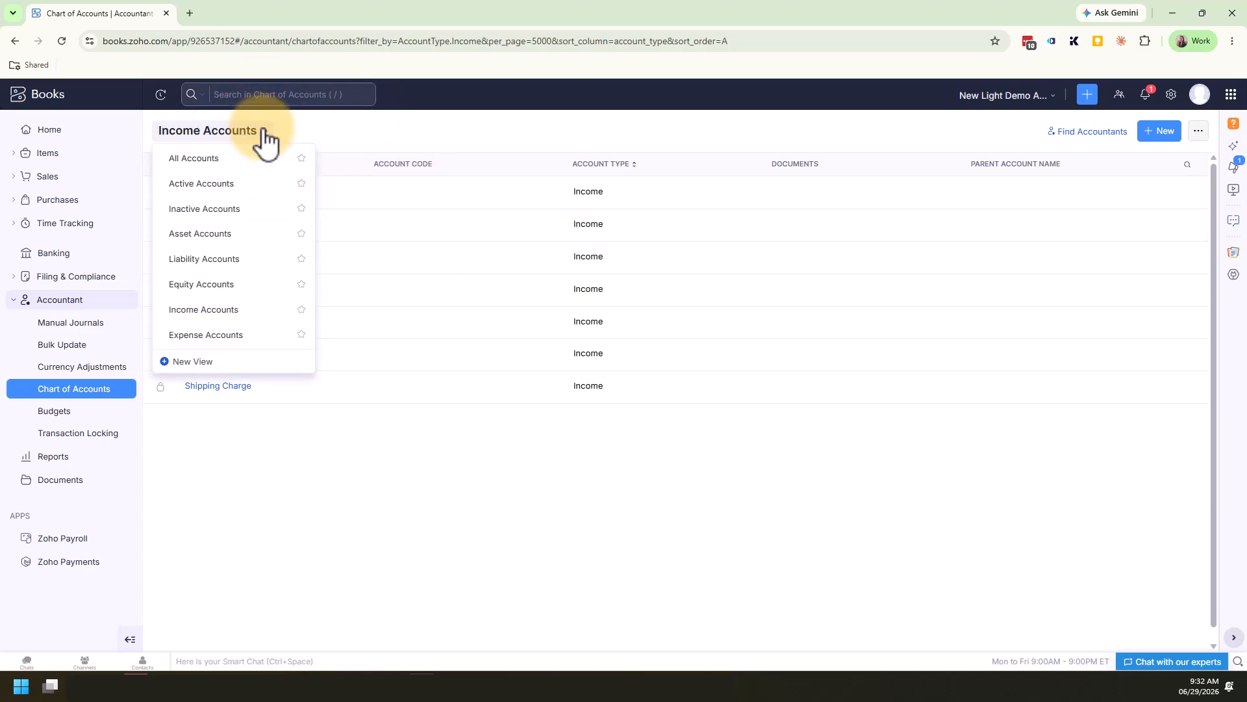
click(261, 333)
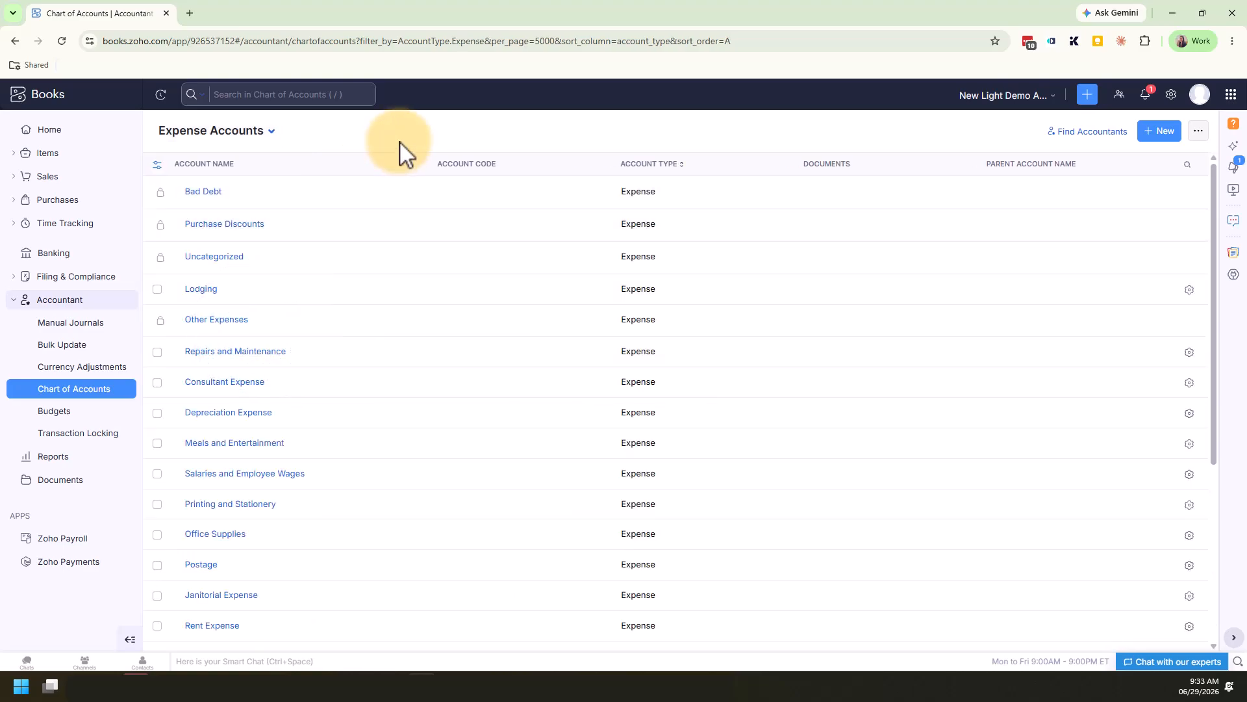
scroll(423, 301, down, 5)
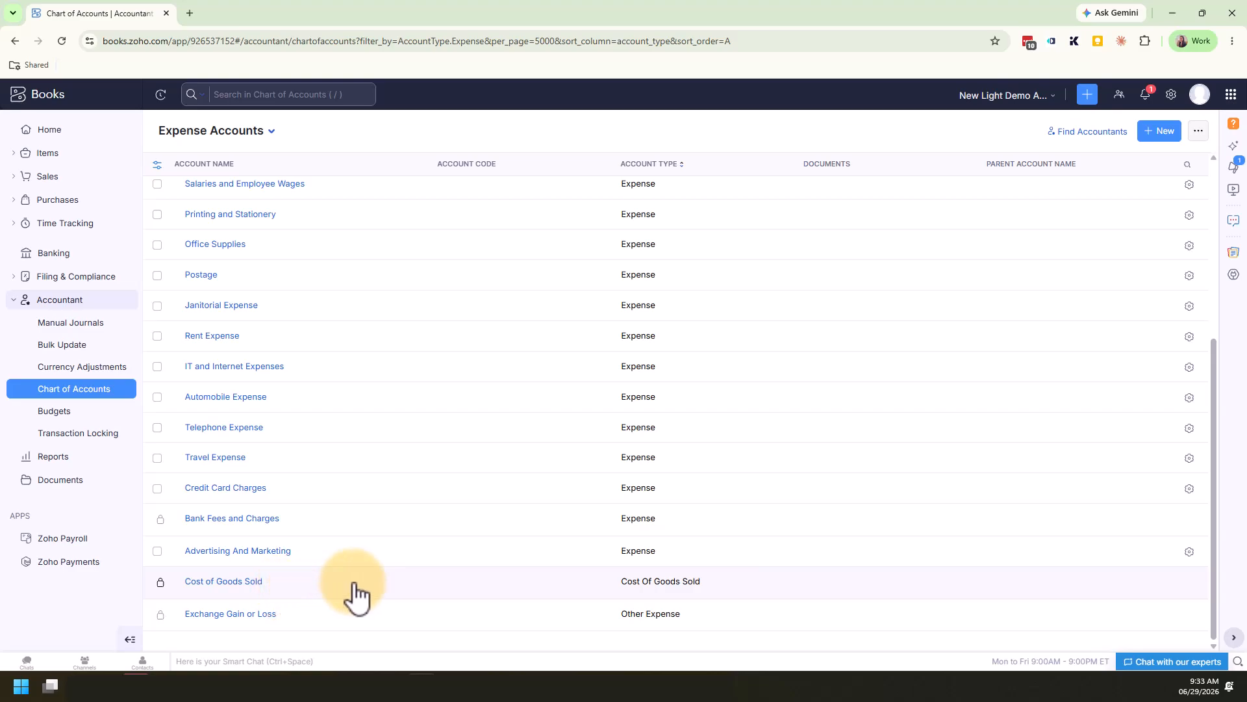
scroll(357, 596, up, 2)
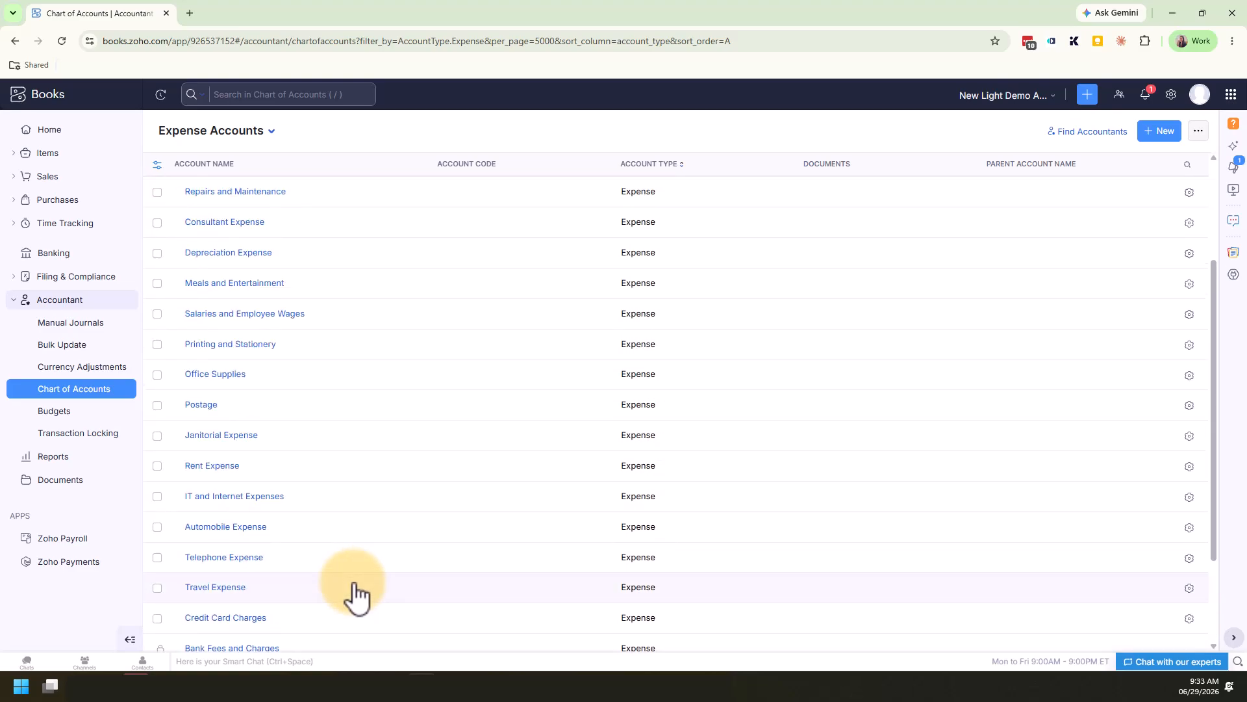
scroll(356, 596, up, 3)
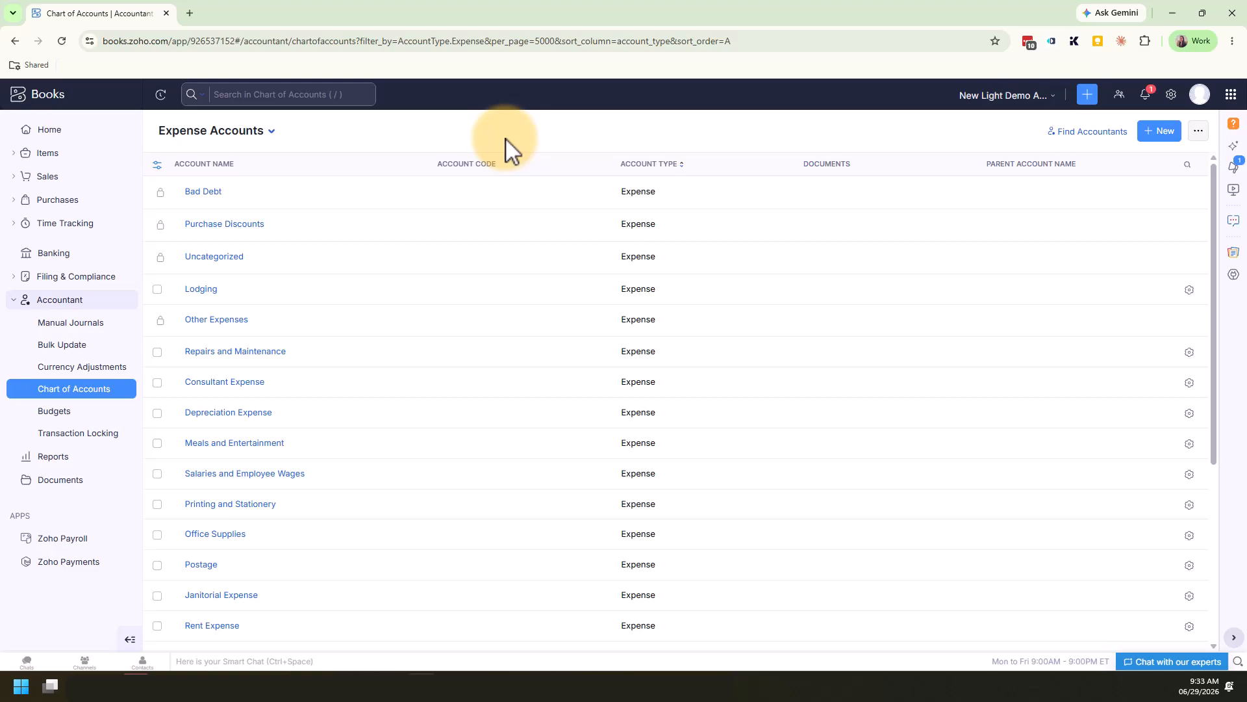
Read the description of the Repairs and Maintenance account, close it, and check the locks on the Other Expenses and Bad Debt accounts
click(264, 358)
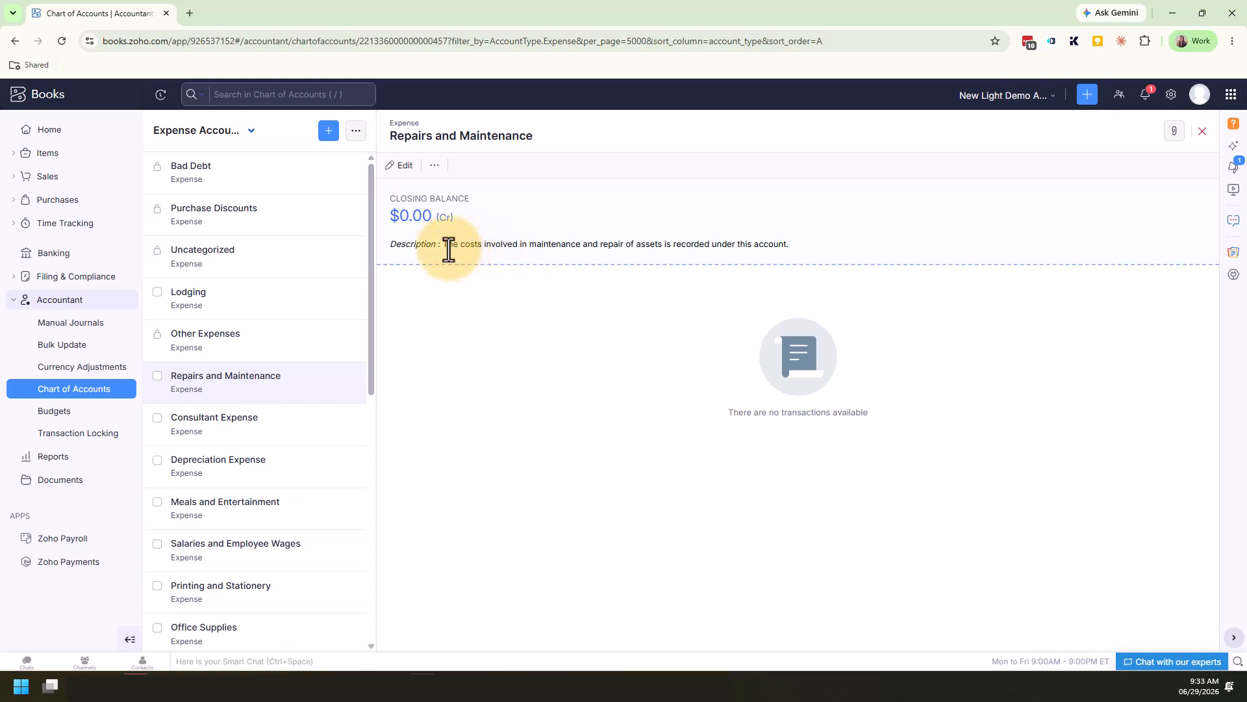
drag(448, 245, 795, 251)
click(797, 250)
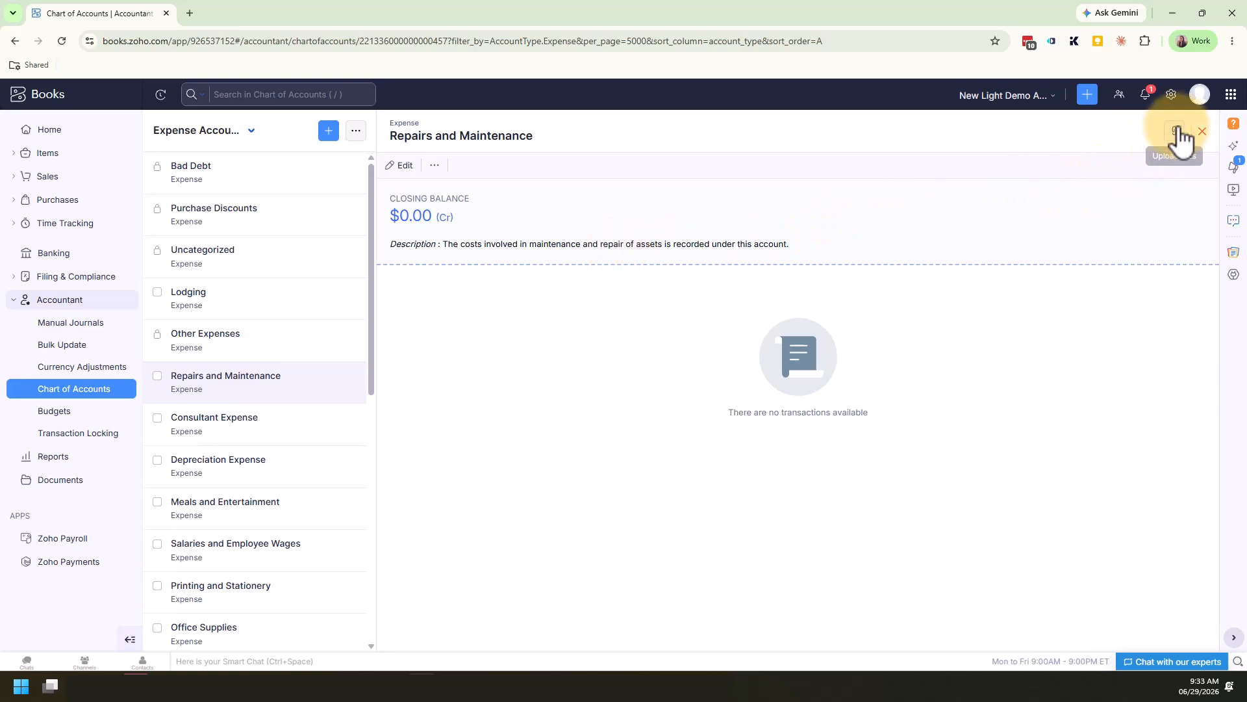
click(1202, 132)
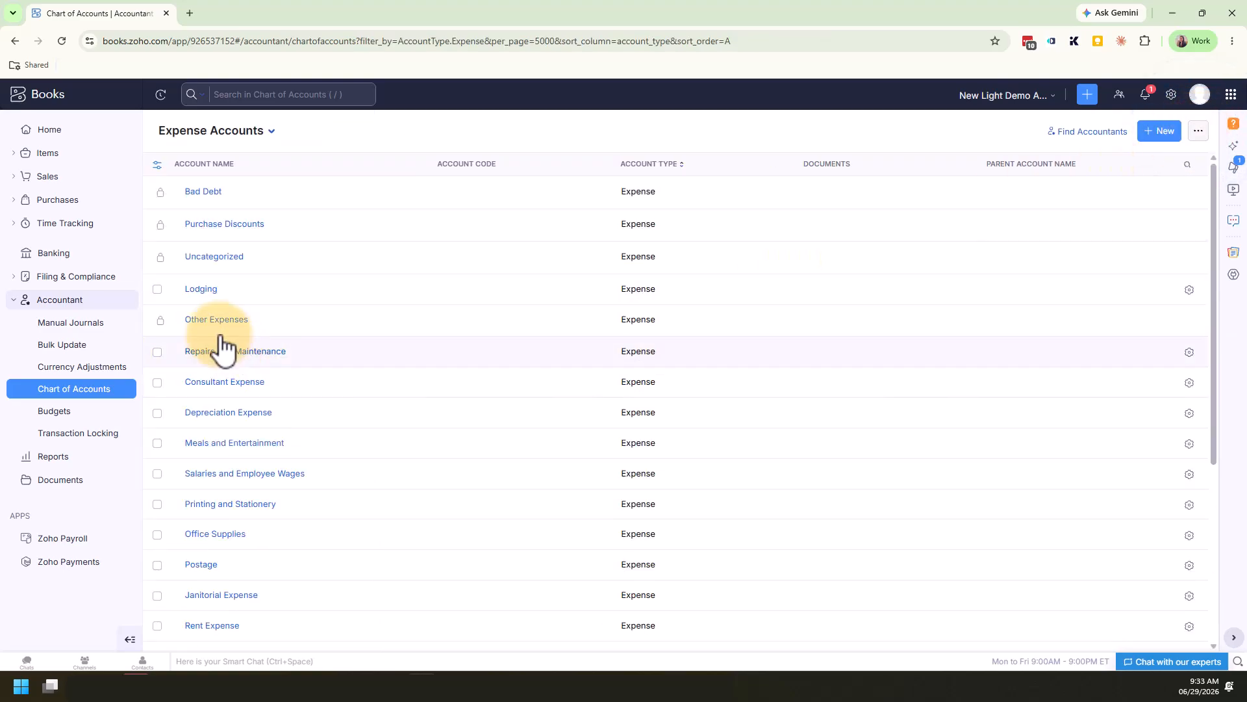
mouse_move(163, 325)
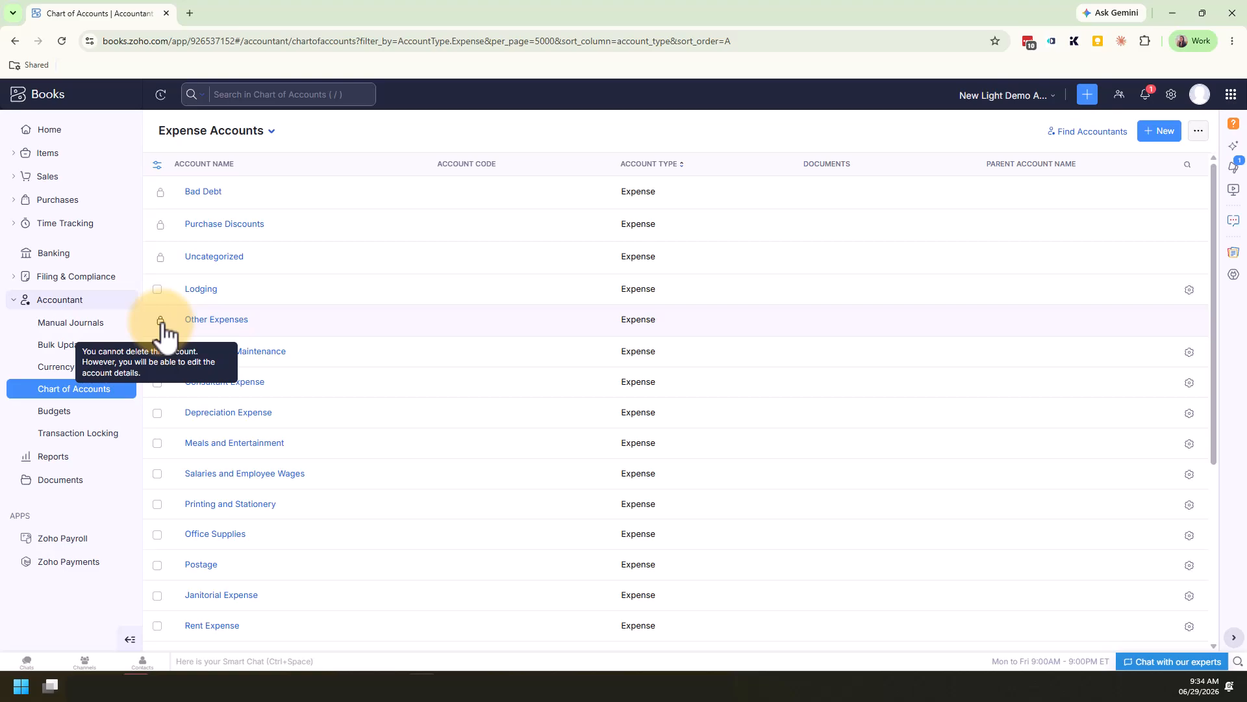
mouse_move(161, 199)
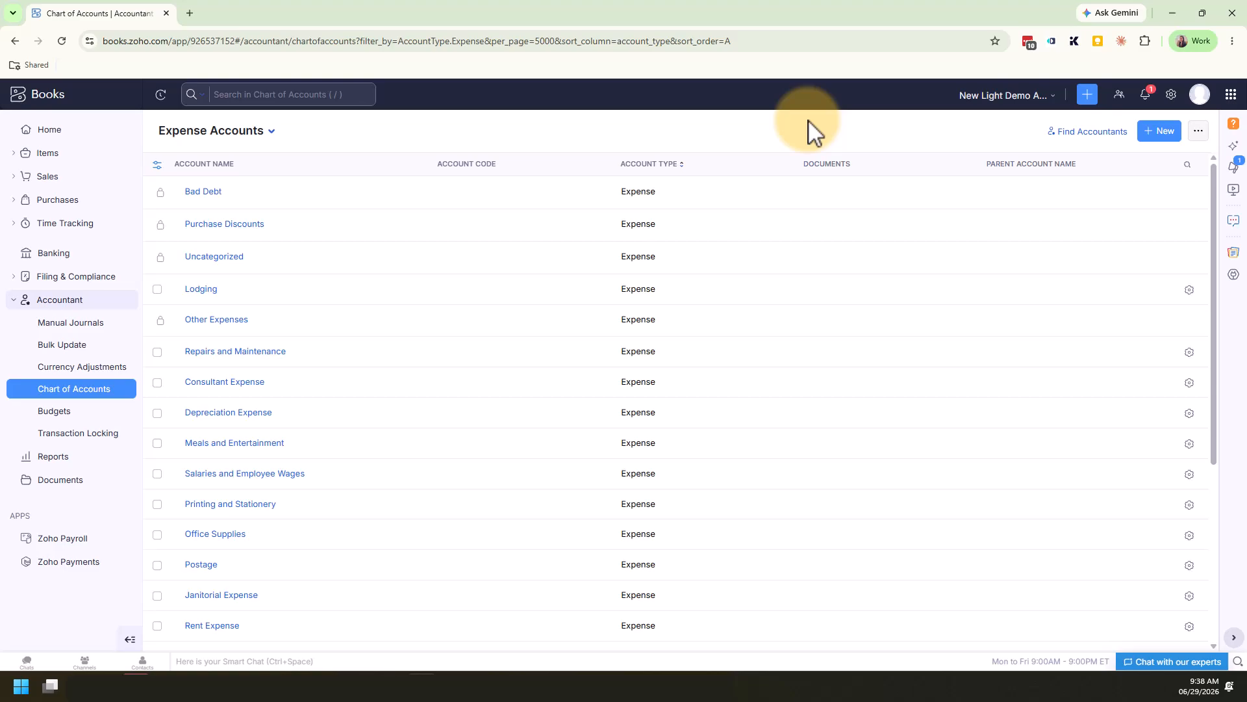
Start a new account, look through the available account types, and set its type to Other Current Liability
click(1163, 132)
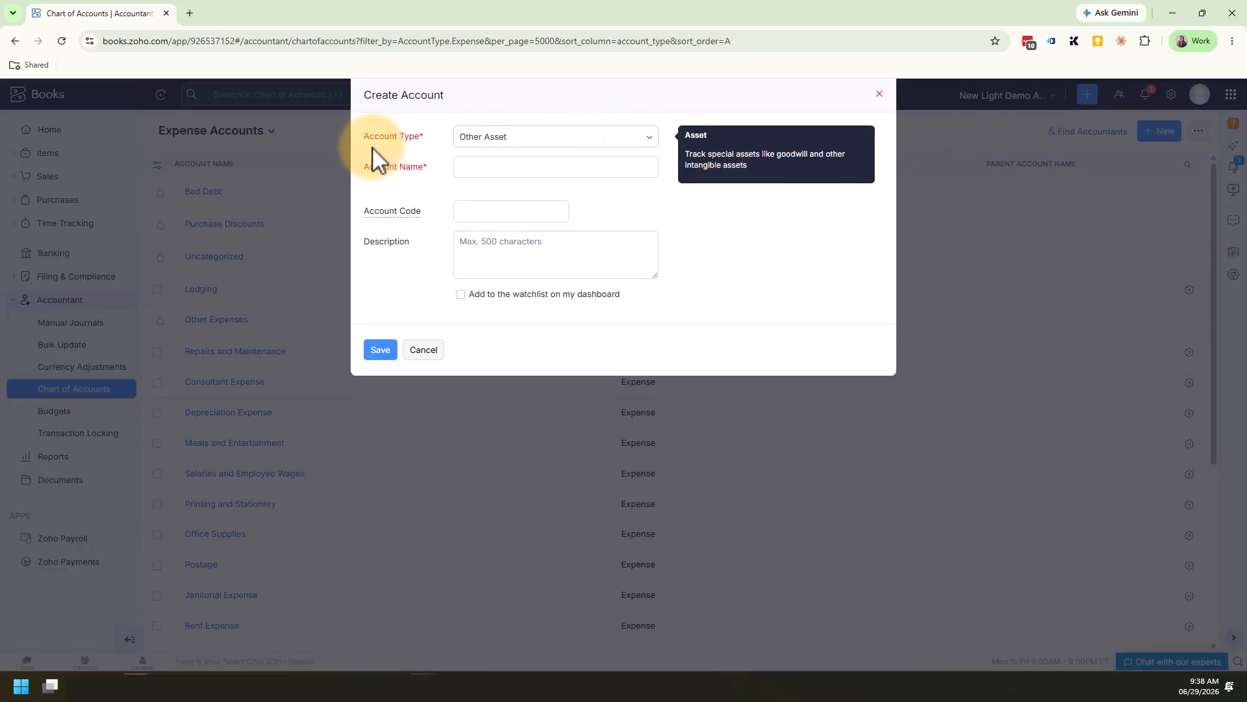
click(653, 138)
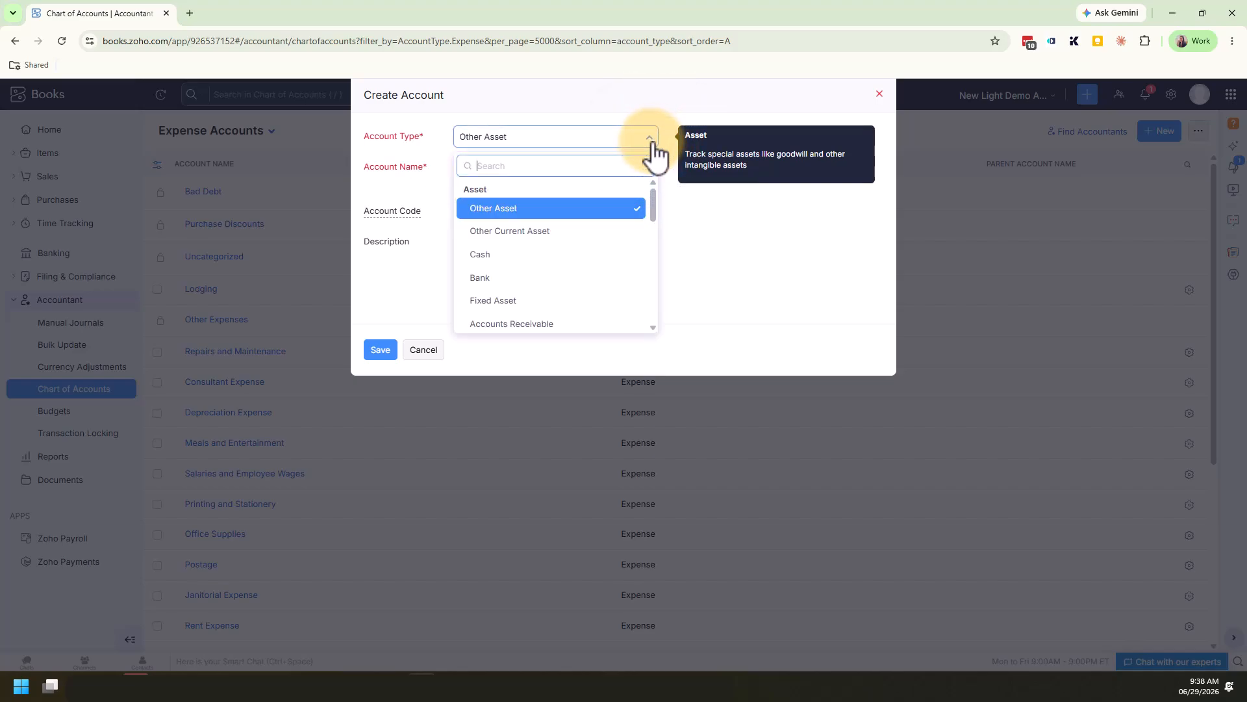
scroll(574, 214, down, 1)
scroll(573, 202, down, 6)
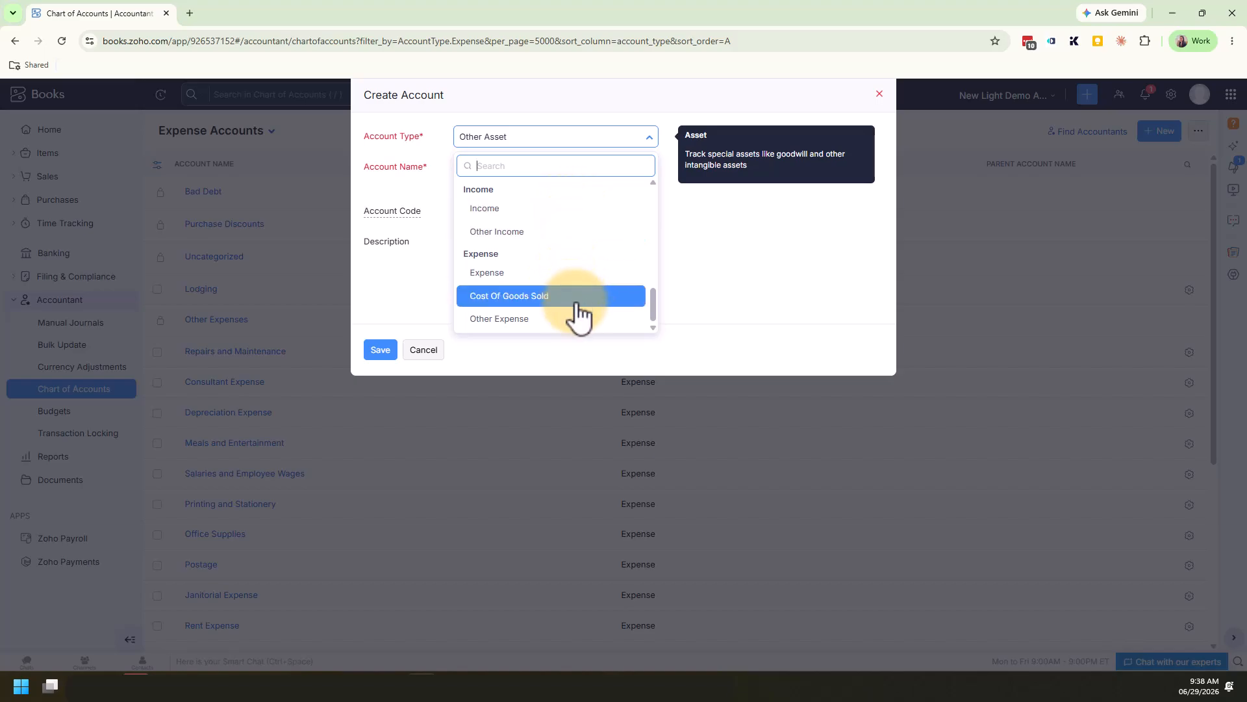
scroll(577, 302, up, 4)
scroll(585, 300, up, 3)
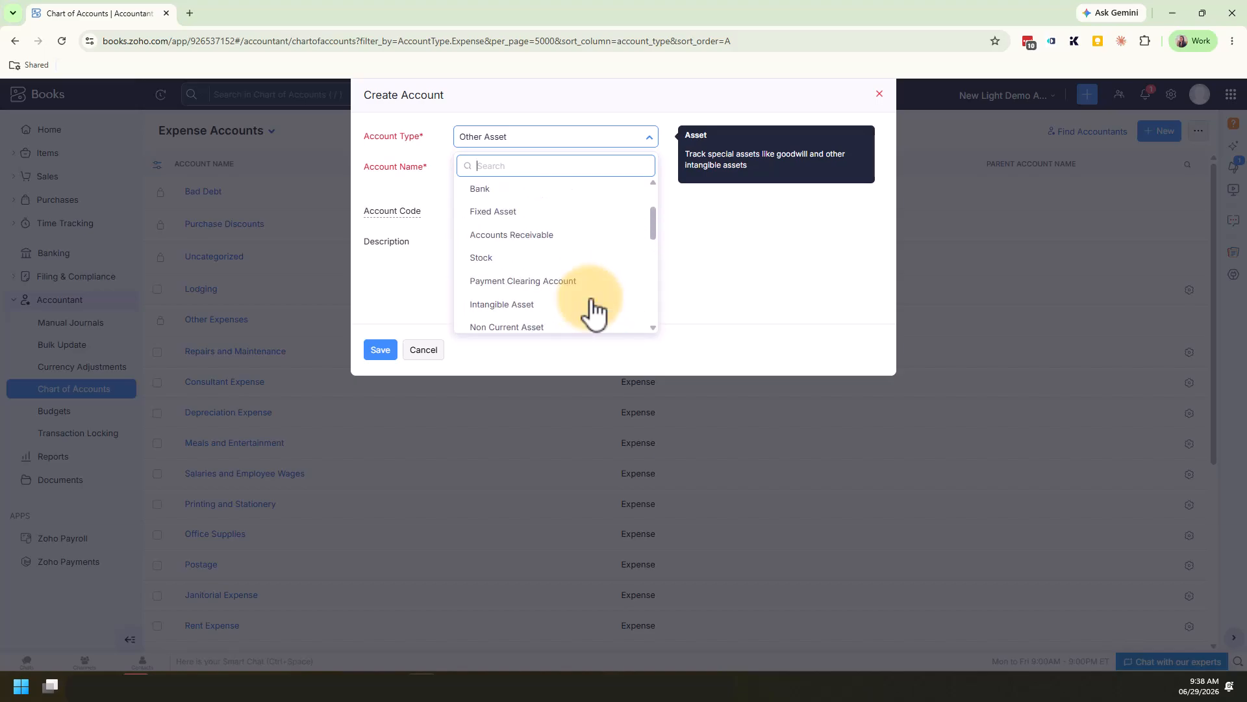
scroll(591, 299, down, 2)
scroll(591, 300, down, 3)
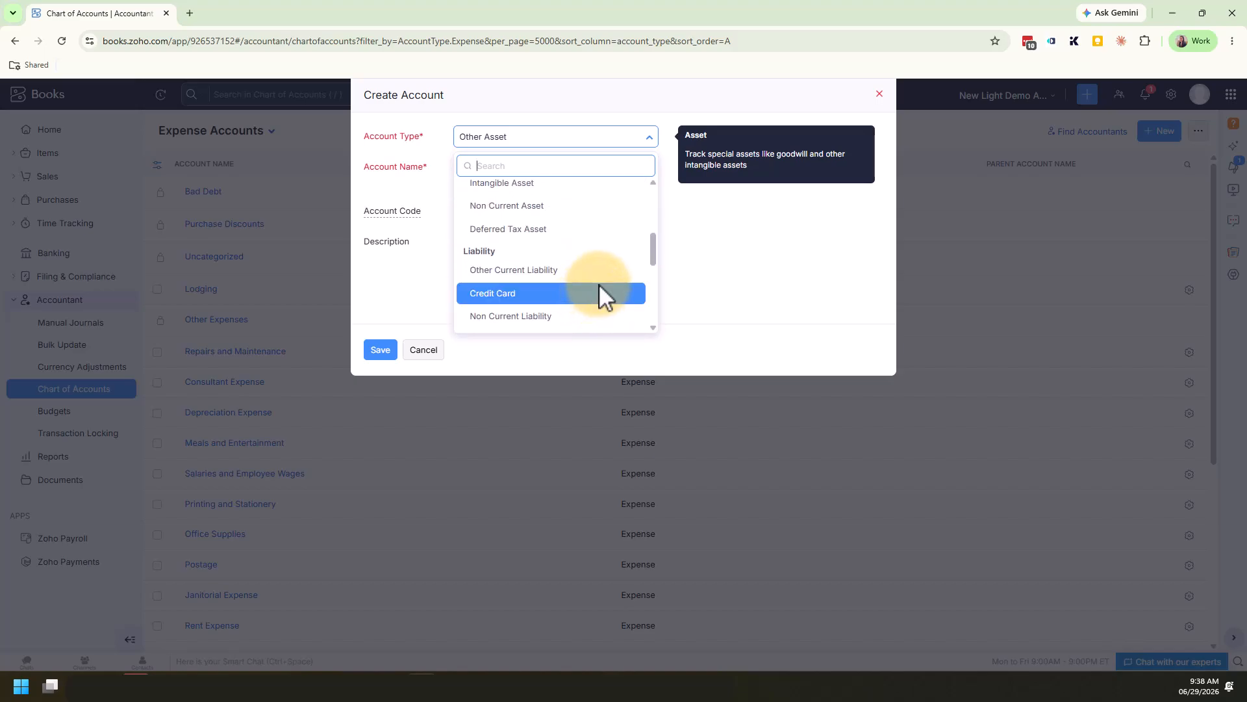
scroll(605, 276, down, 2)
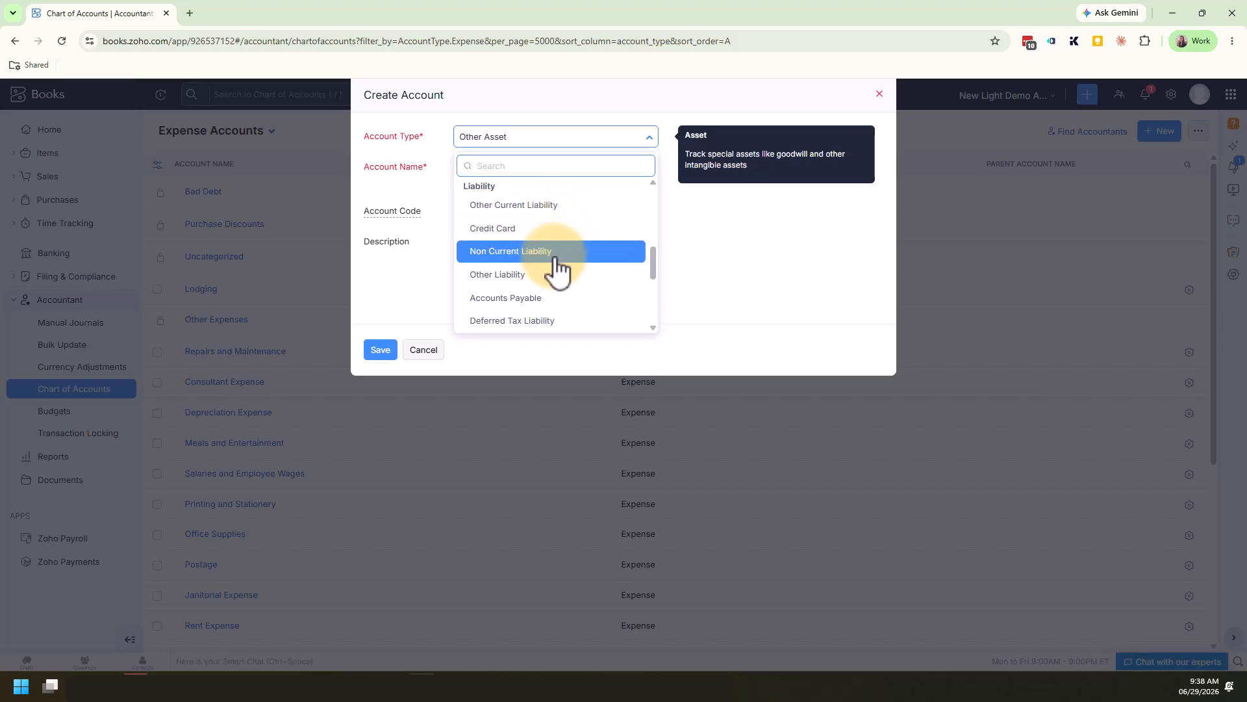
scroll(565, 267, down, 1)
scroll(576, 265, up, 2)
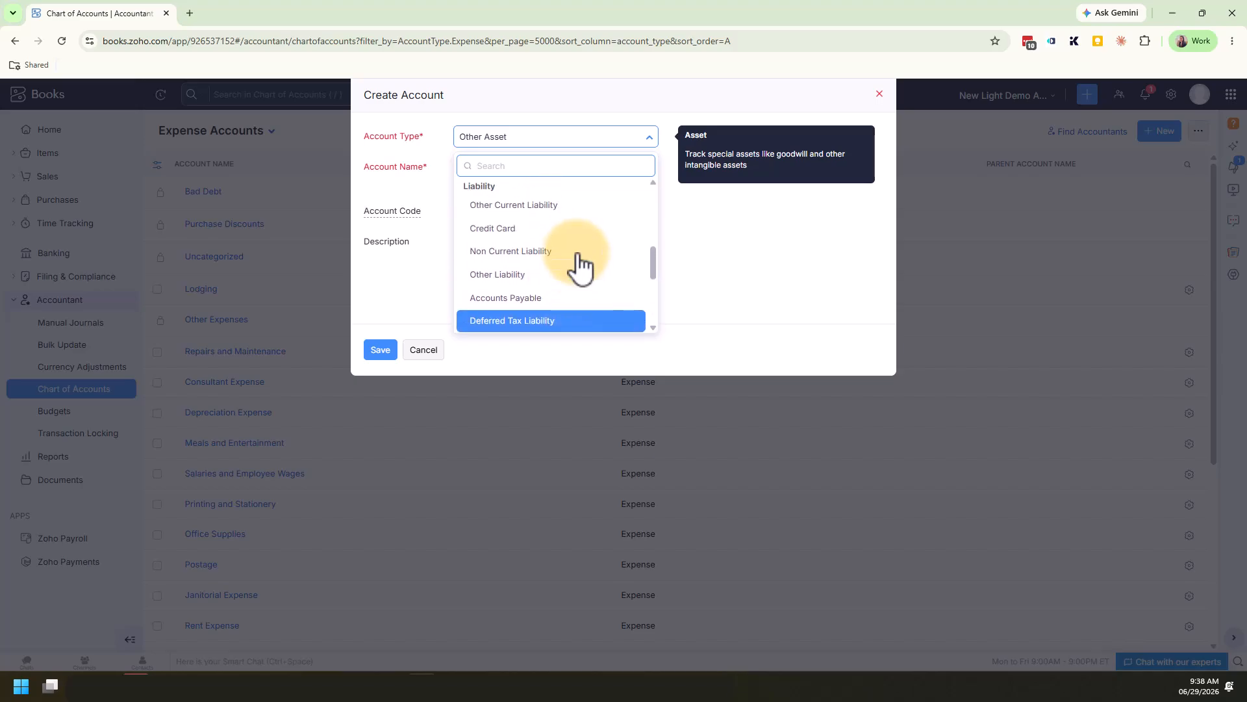
click(578, 208)
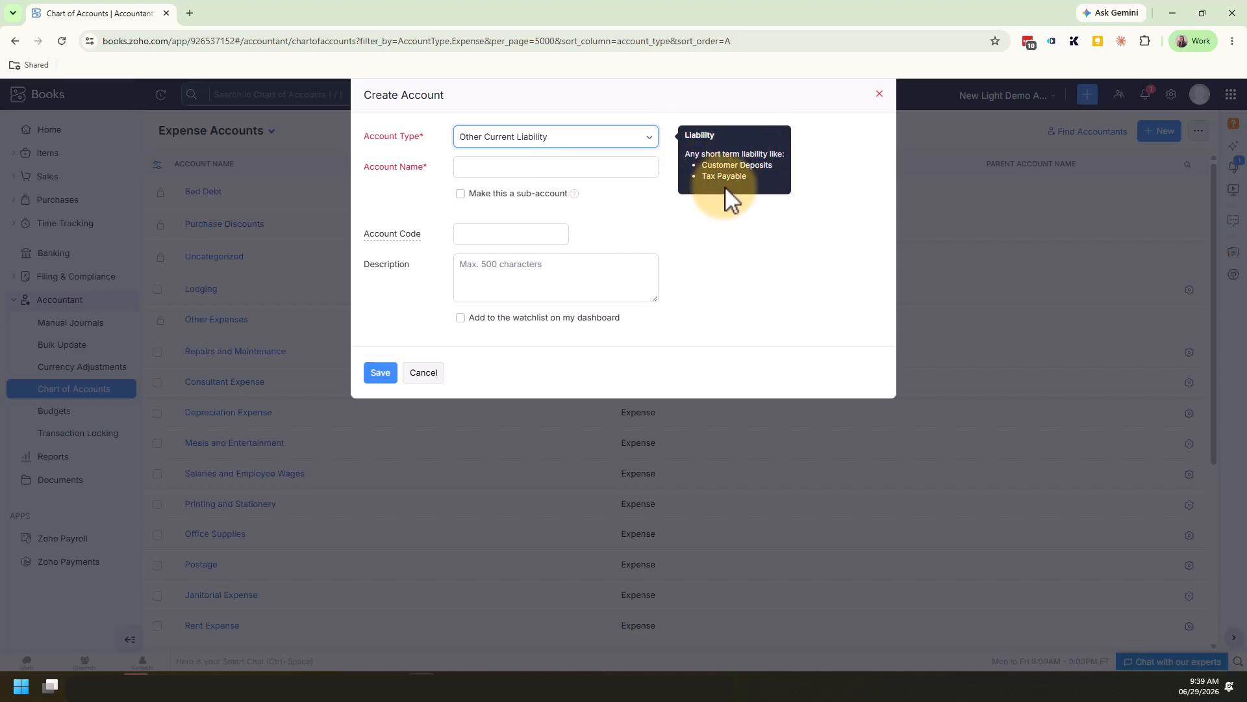
Change the new account's type to Other Asset to compare its type explanation
click(601, 139)
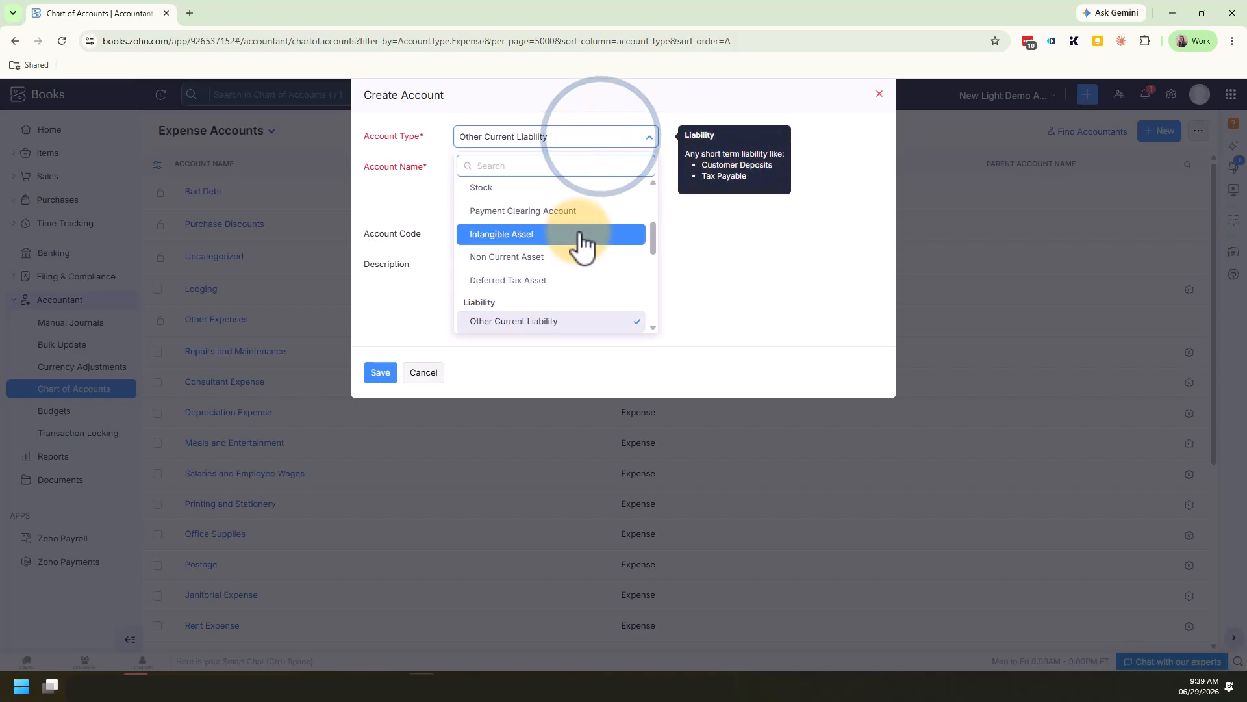
scroll(583, 244, down, 1)
scroll(583, 246, up, 1)
scroll(583, 246, up, 2)
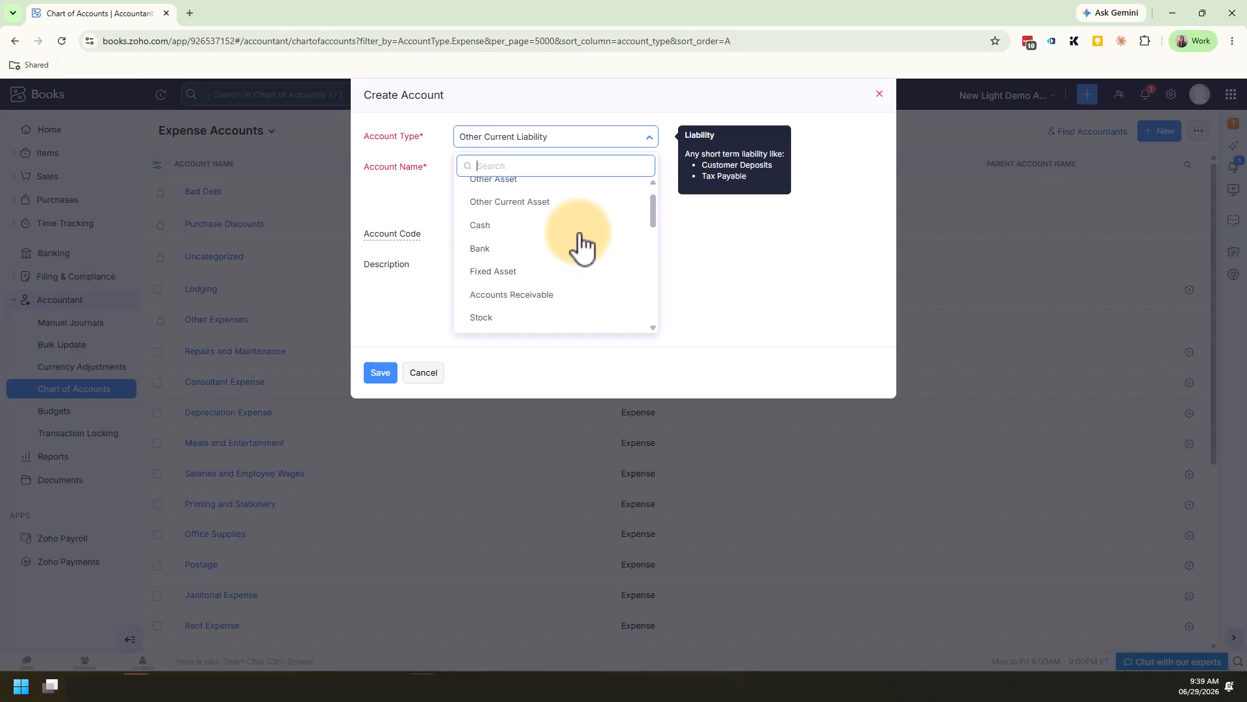
scroll(583, 245, up, 2)
click(576, 221)
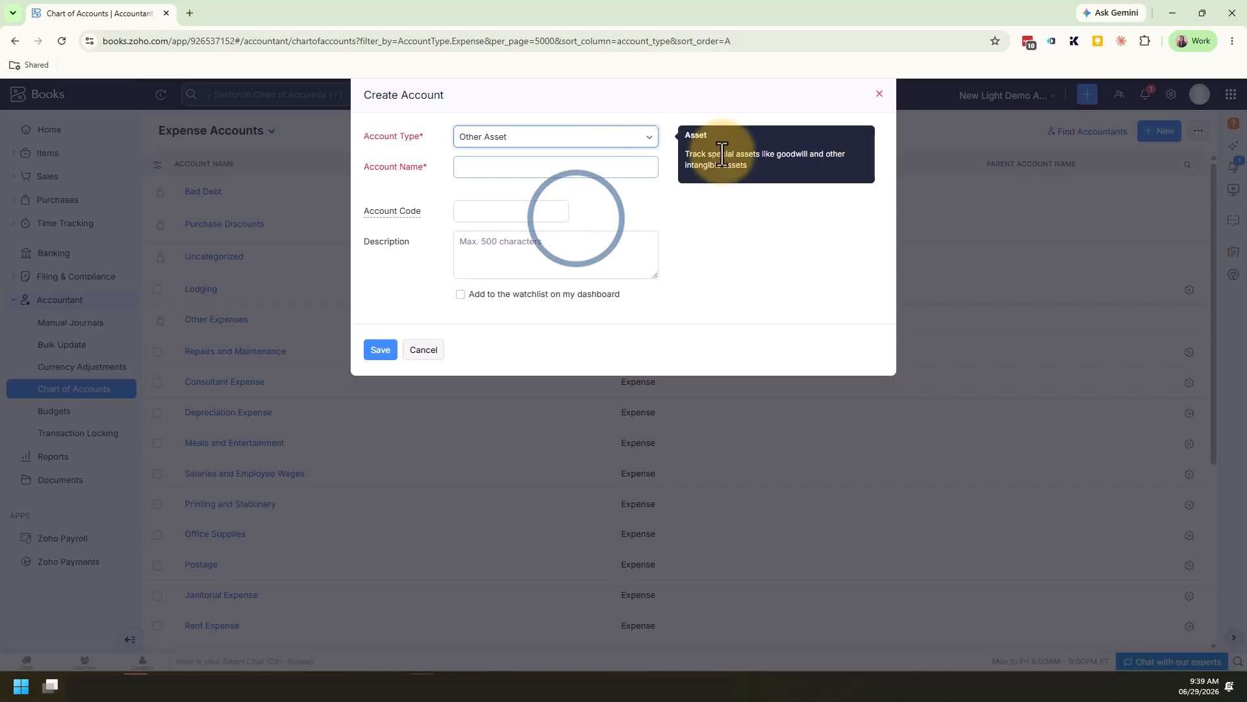
Look through the account types and set the new account's type to Expense
click(639, 138)
scroll(618, 251, down, 4)
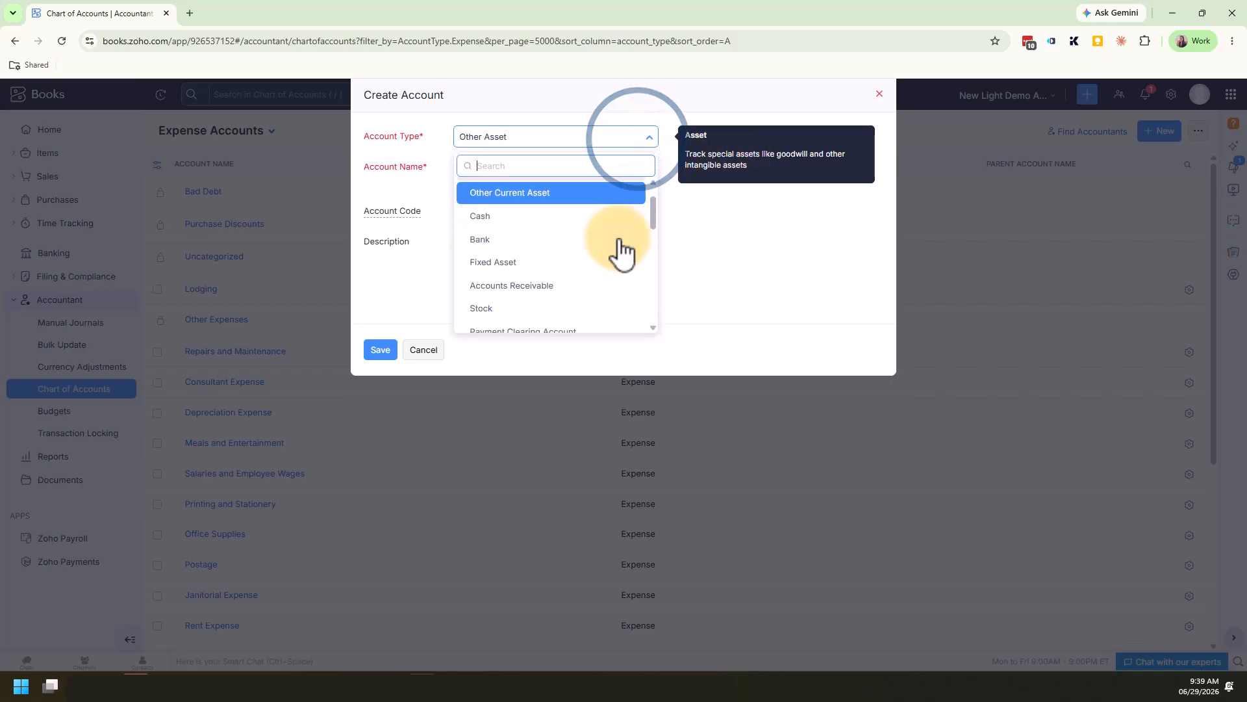
scroll(619, 237, down, 3)
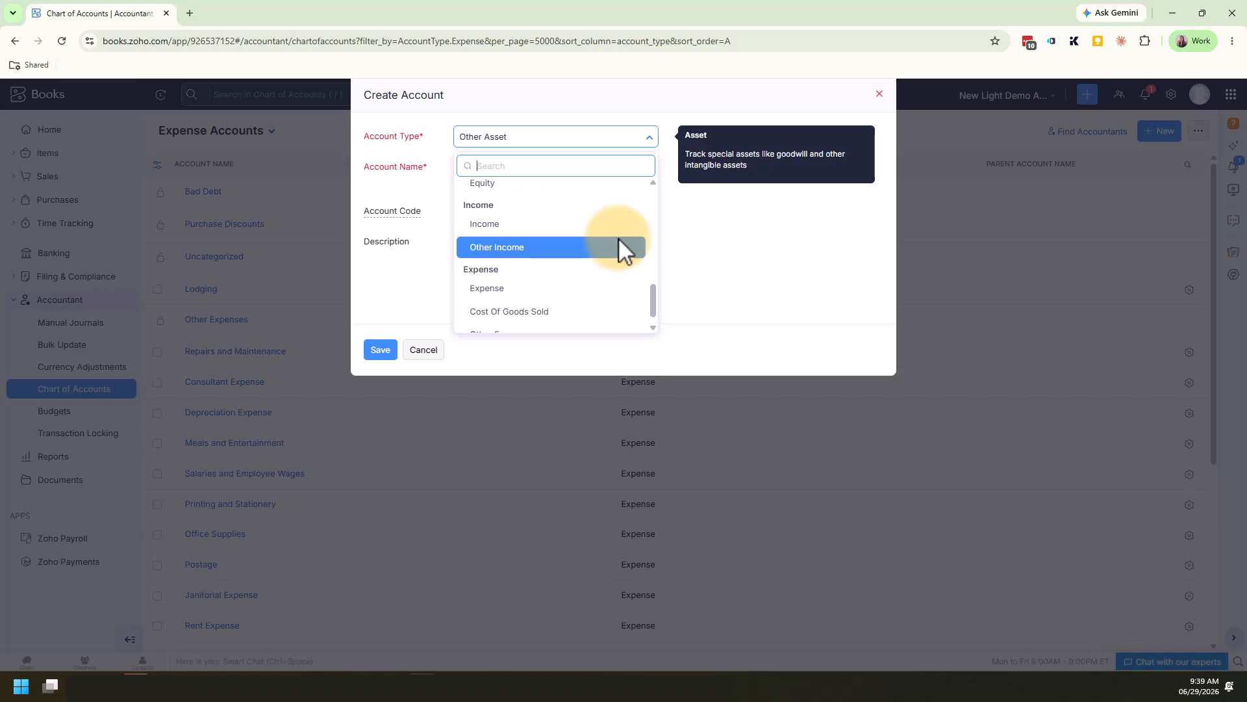
click(617, 272)
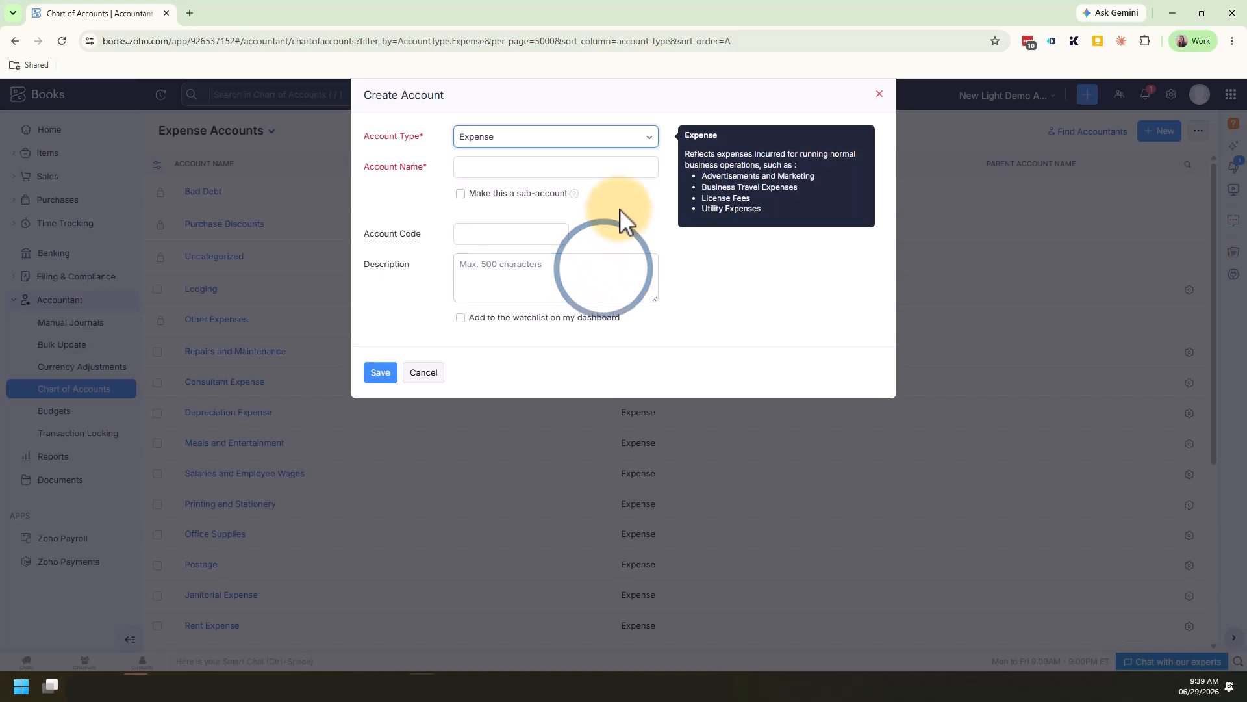
Name the new expense account Software
click(560, 171)
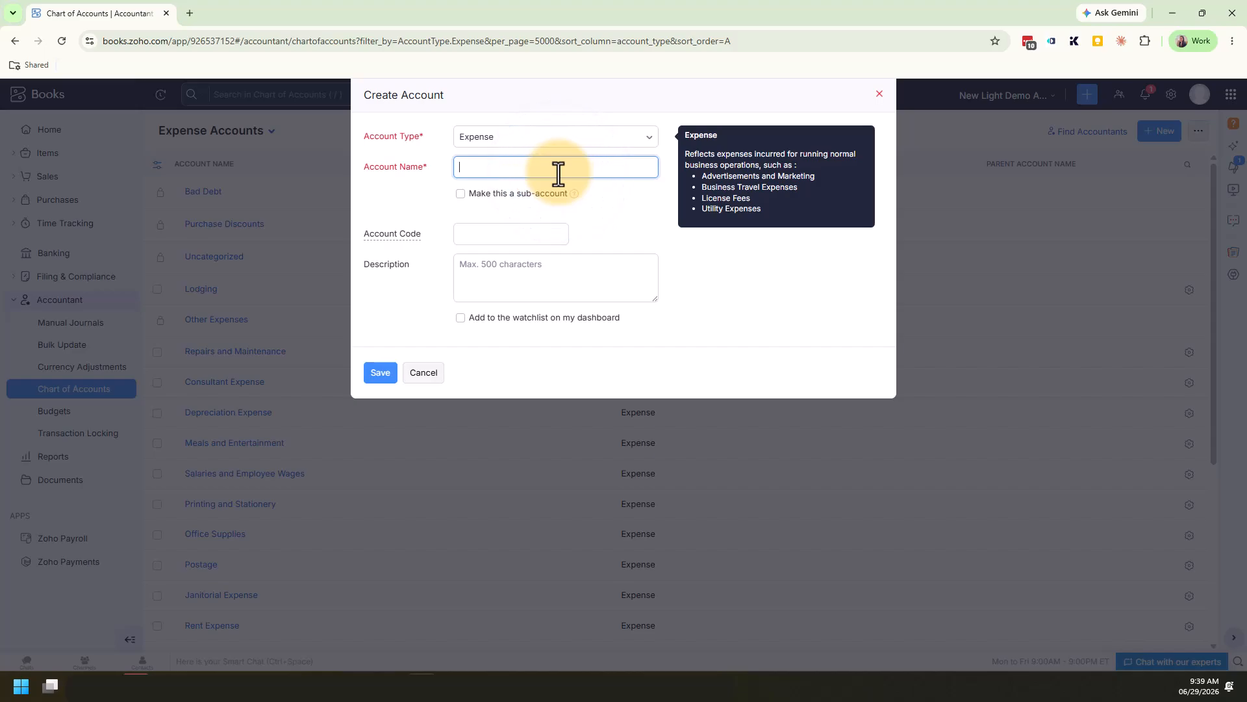
text(Software)
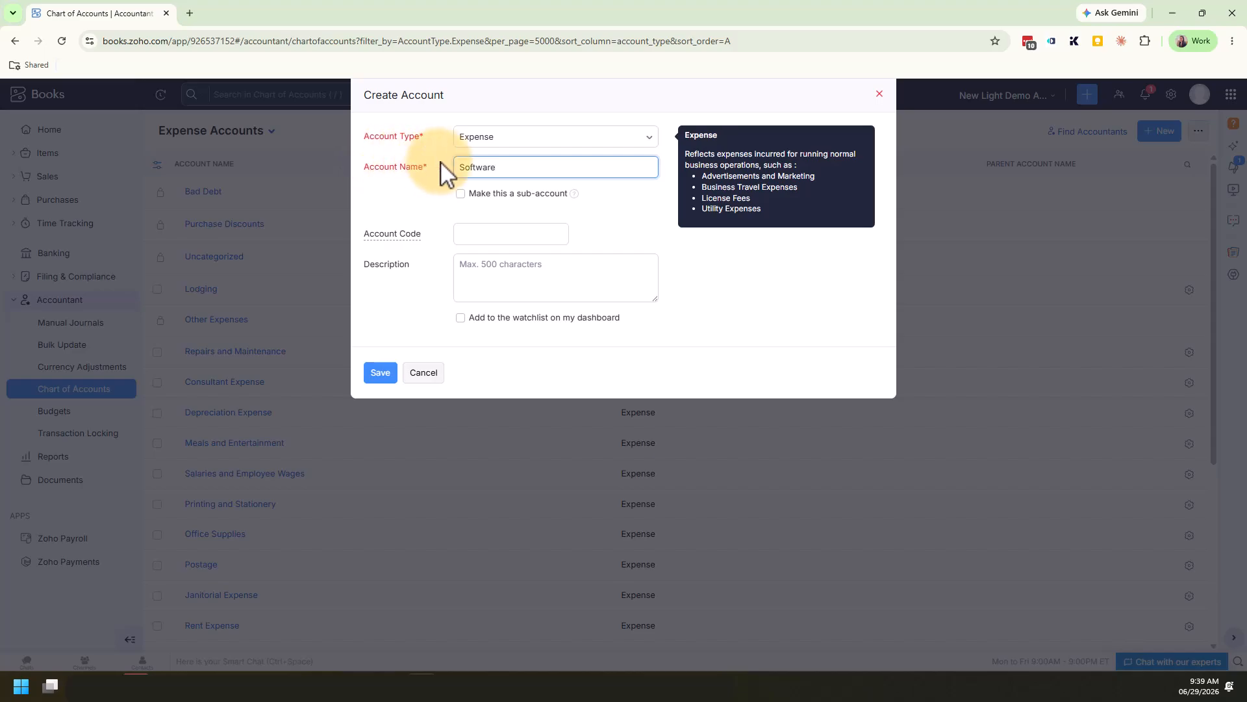
click(604, 190)
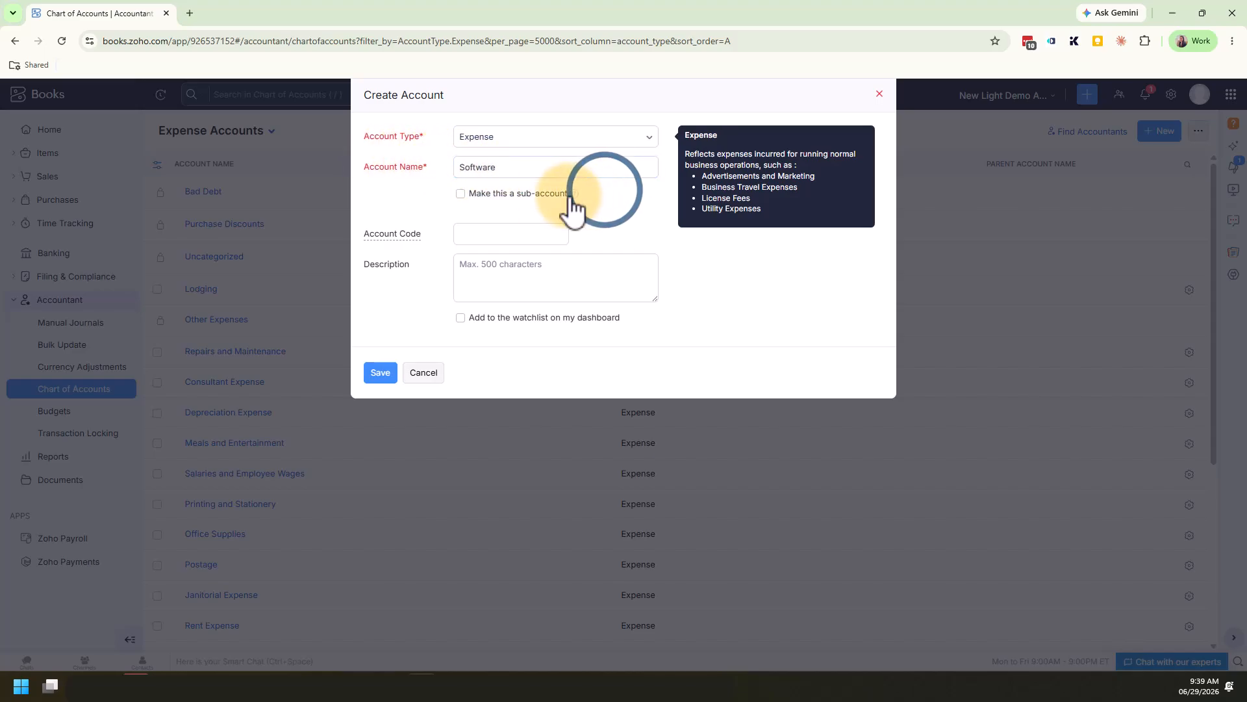
click(618, 195)
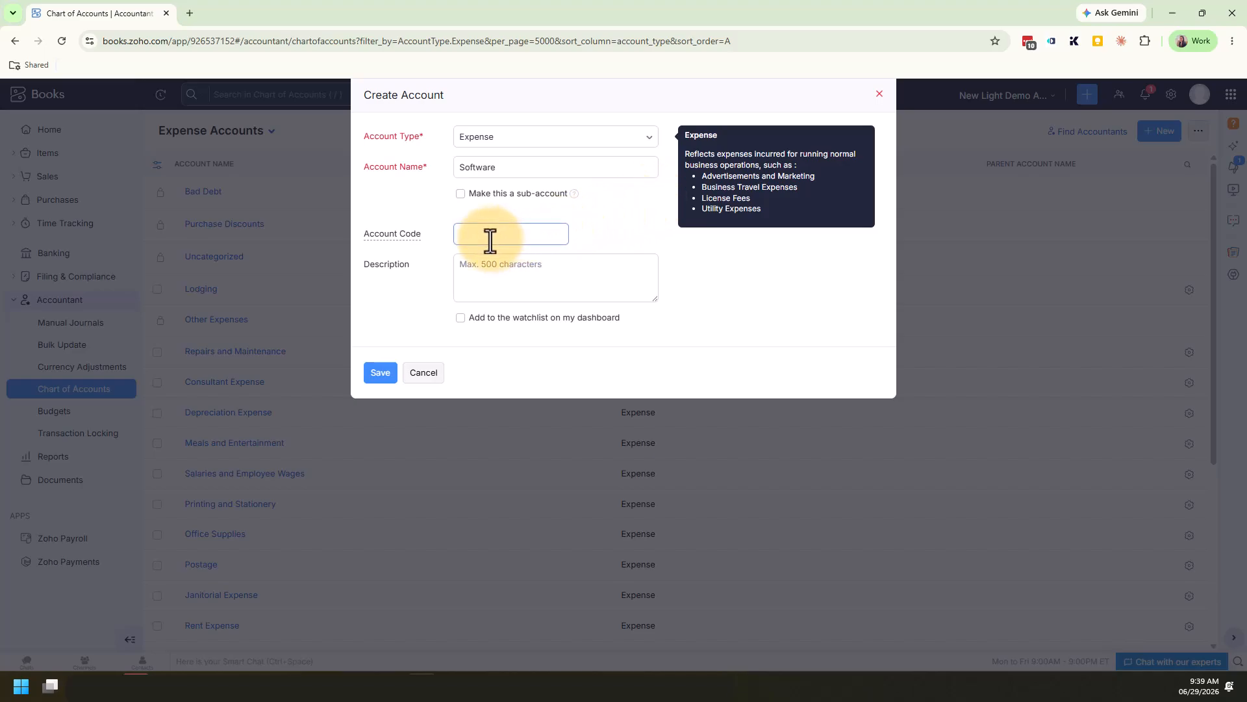
mouse_move(379, 232)
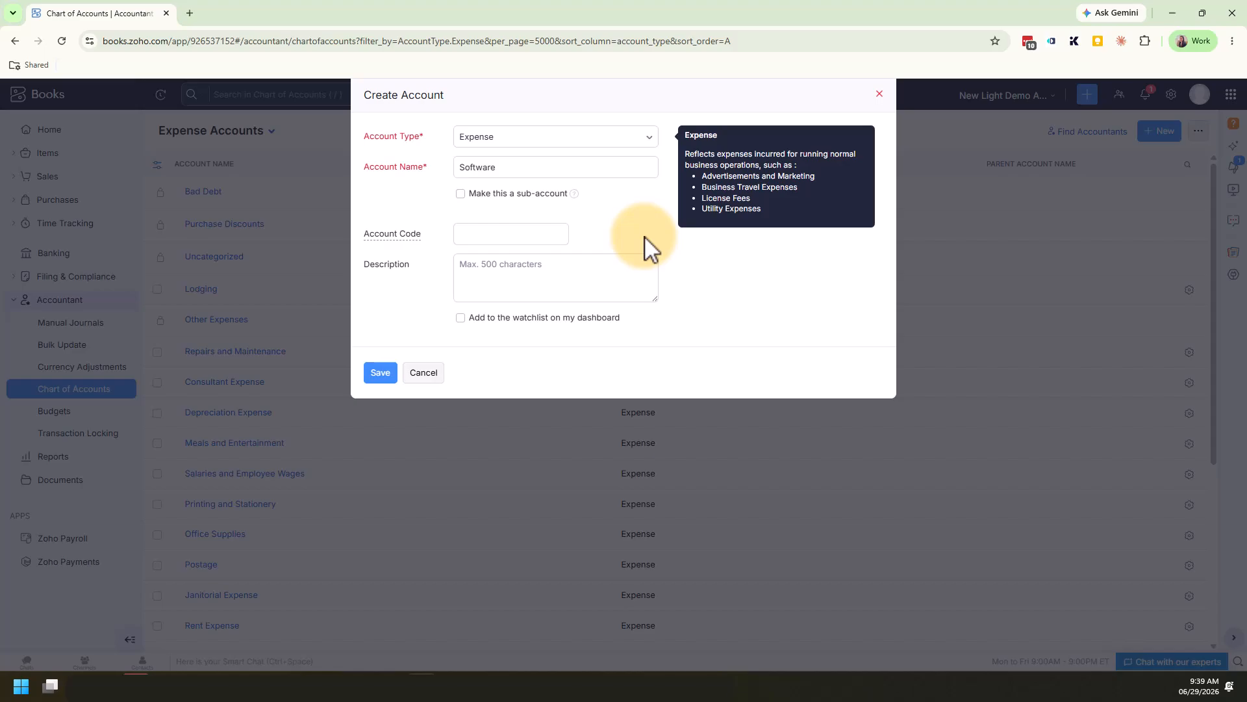
Enter "All software expenses." as the new account's description and save the account
click(625, 274)
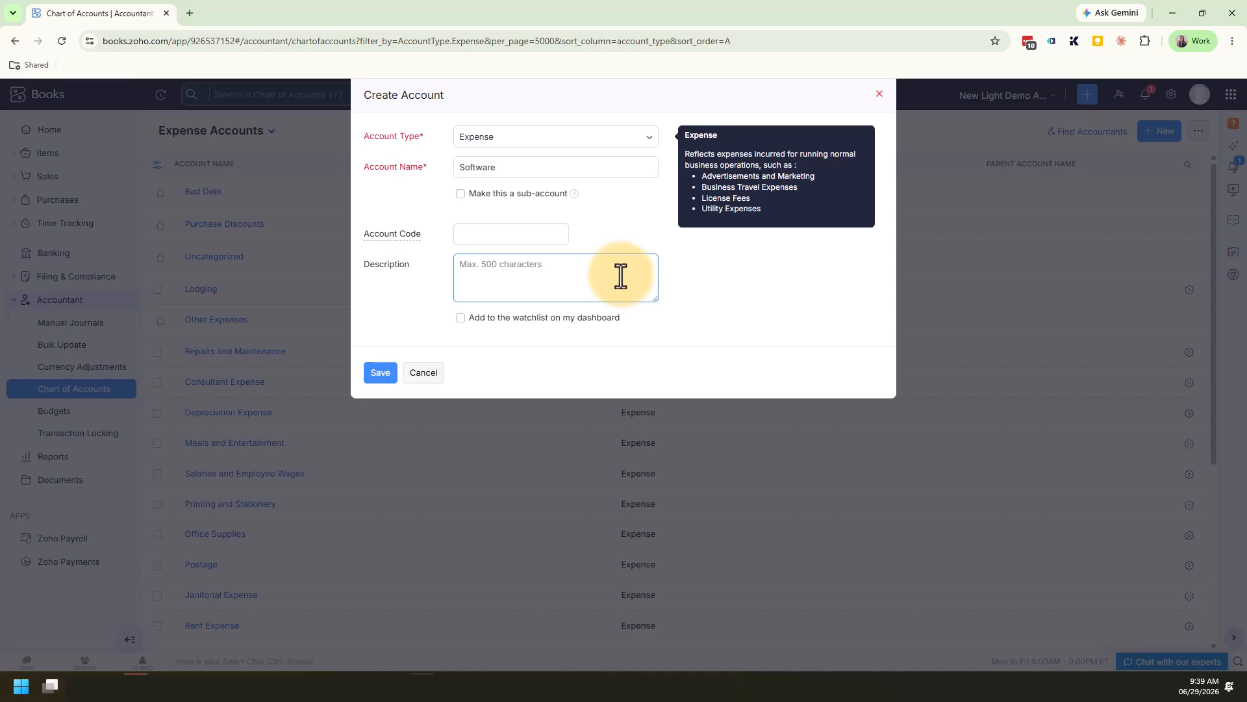
click(621, 276)
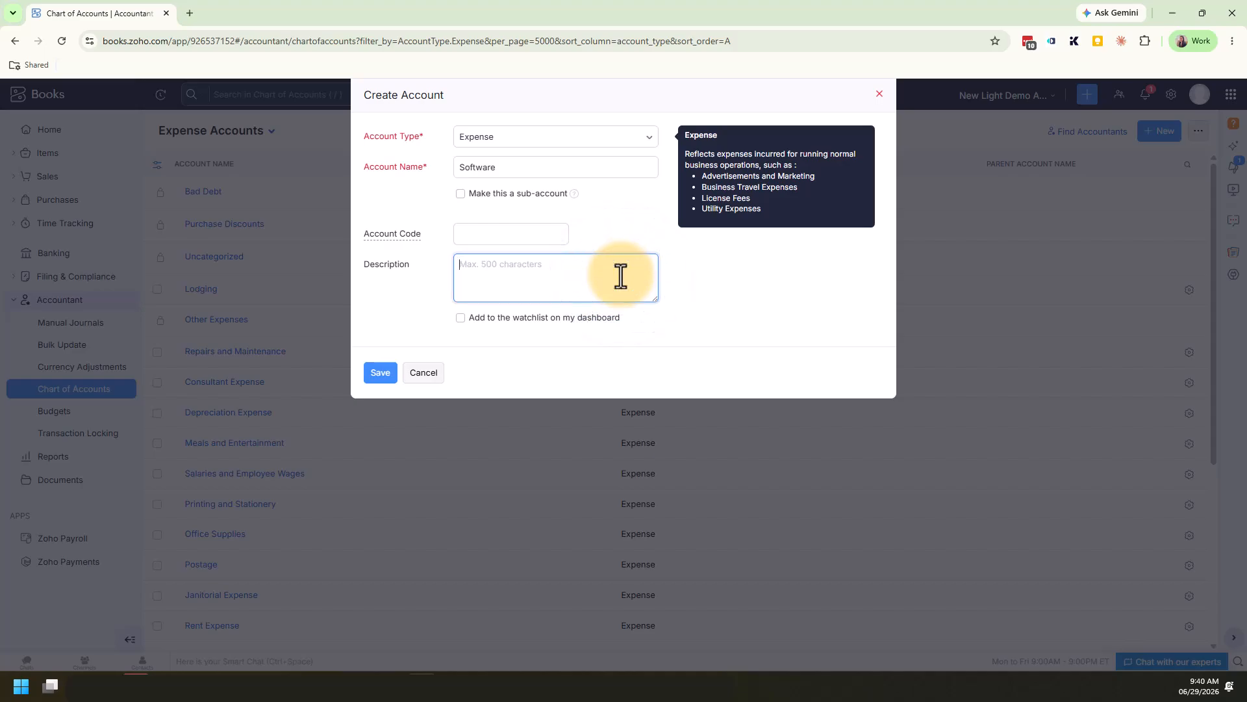
text(All software expenses.)
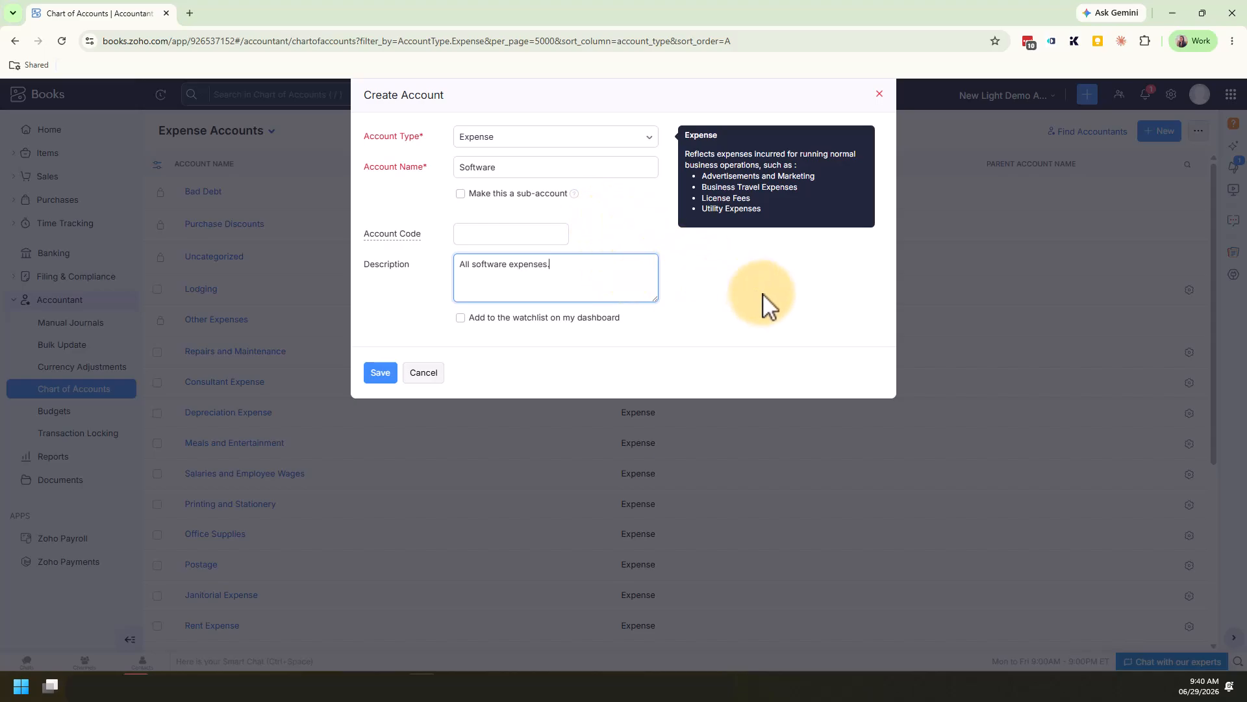
click(760, 297)
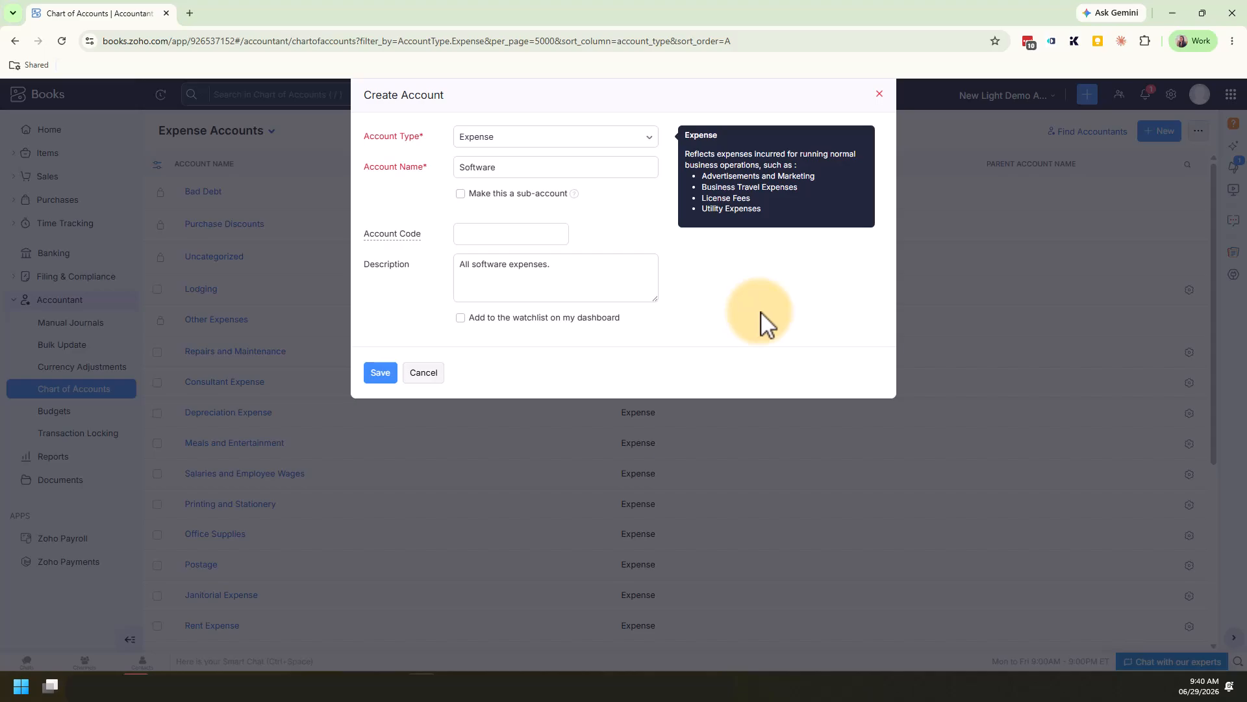
click(388, 372)
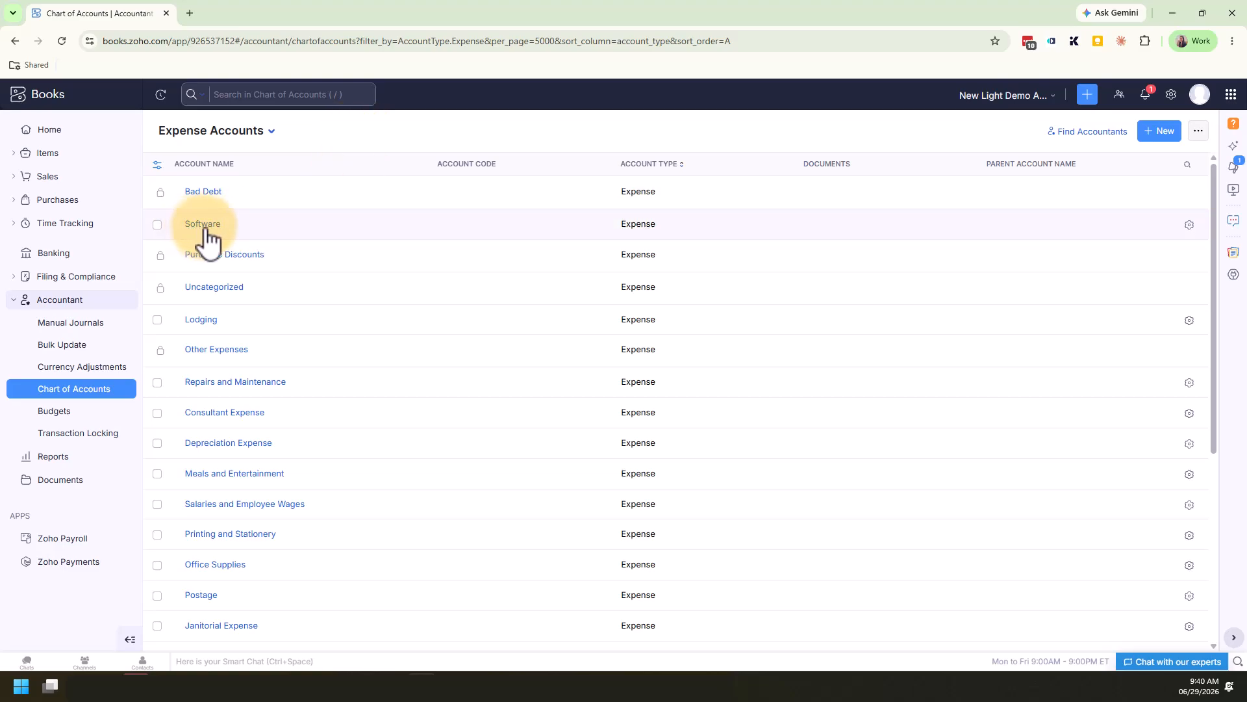
Switch the chart of accounts to the All Accounts view, find the Software account among the expenses, and open its details
click(271, 134)
click(252, 157)
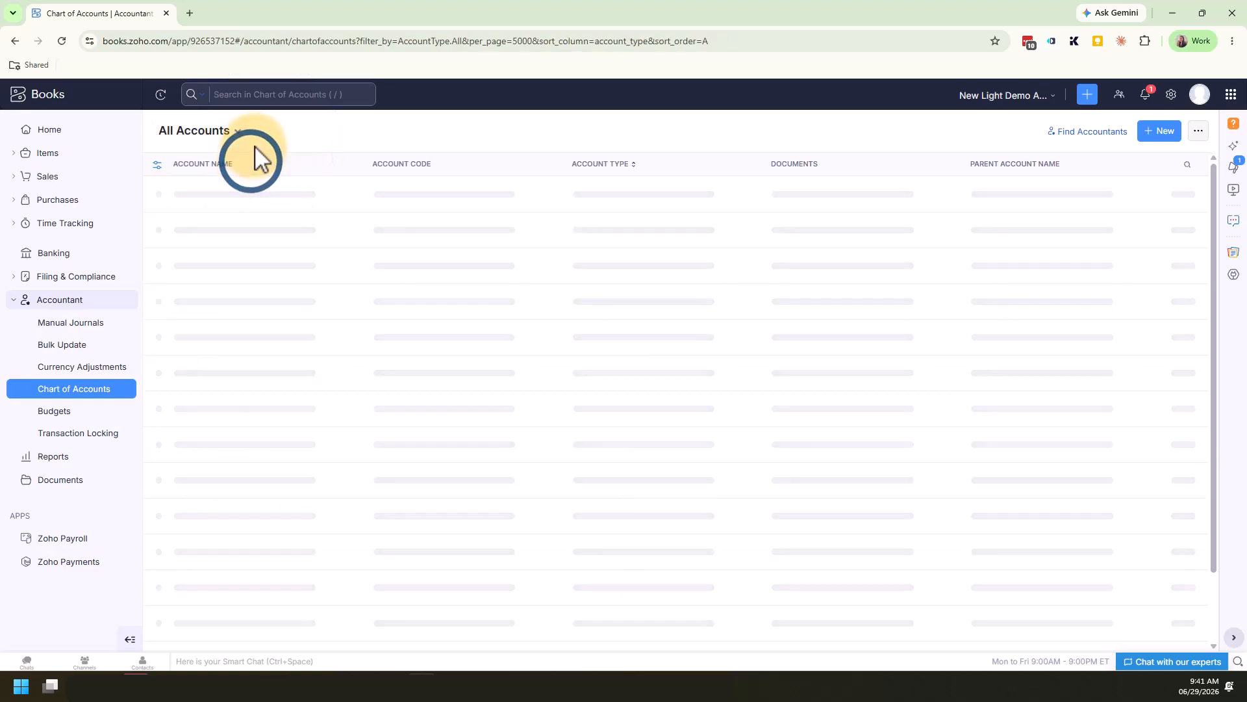
scroll(359, 281, down, 3)
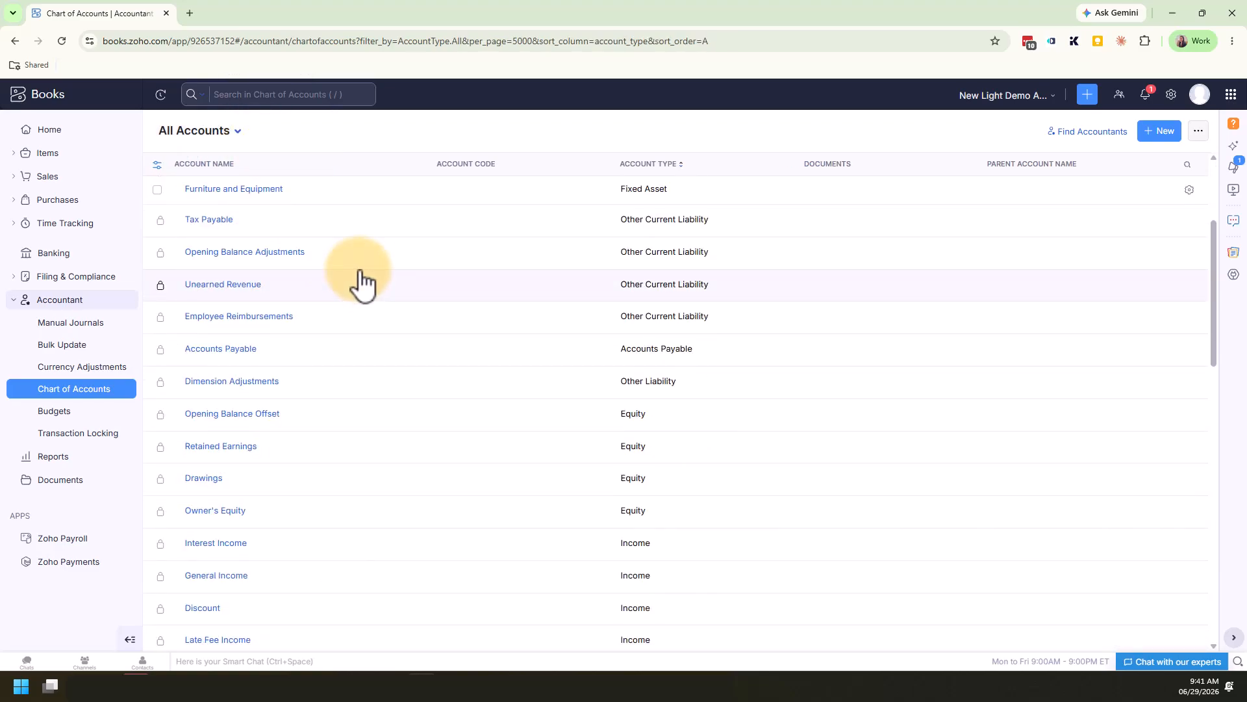
scroll(657, 354, down, 7)
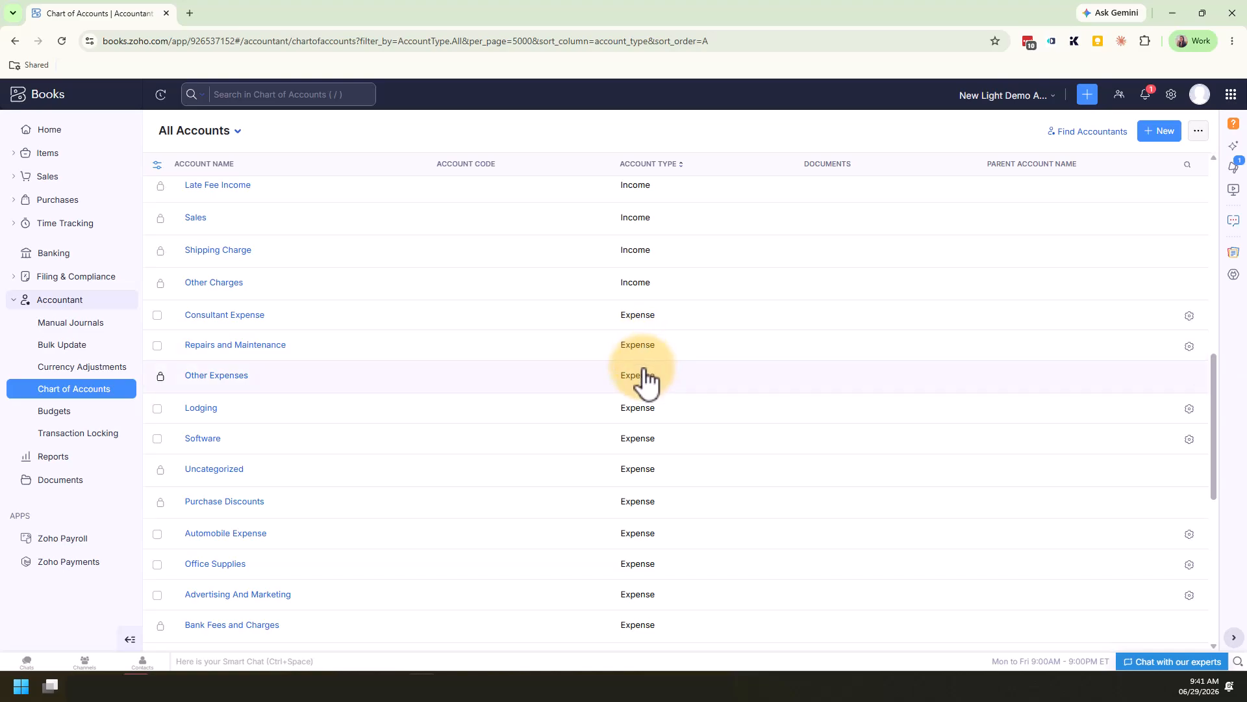
click(203, 439)
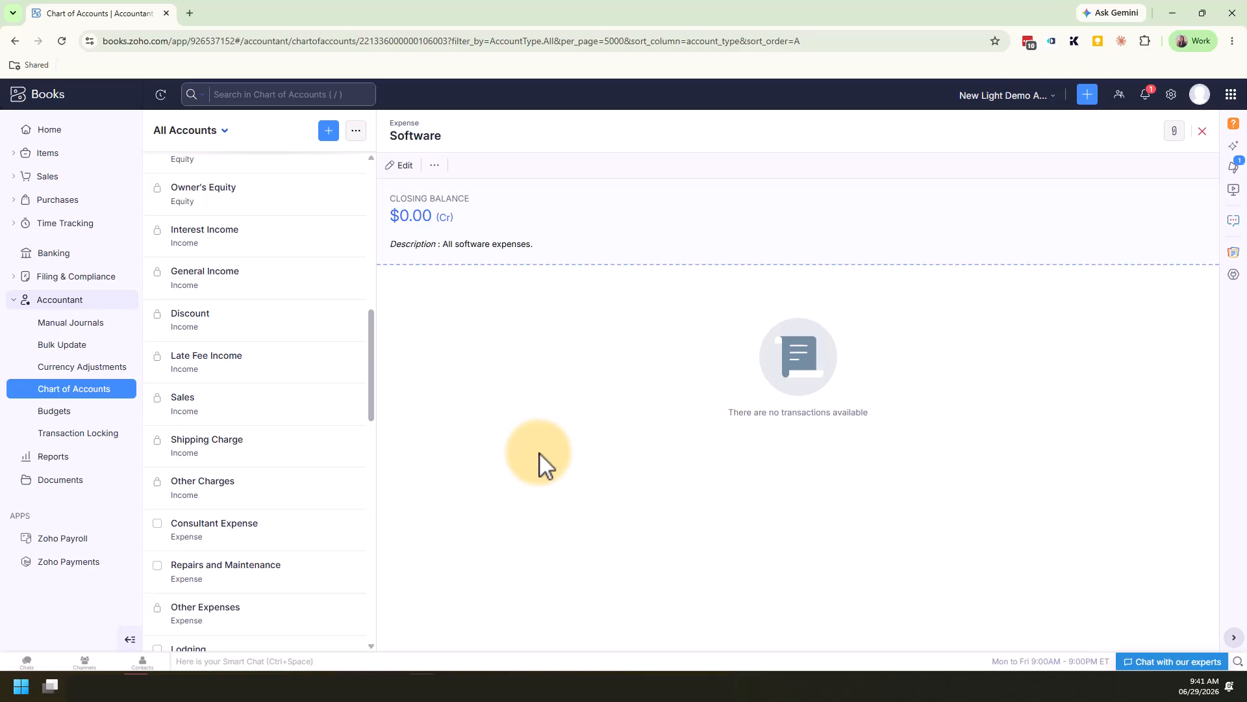
Check the Software account's editable fields without saving and its additional actions, close its details, and check the options in its list row
click(404, 168)
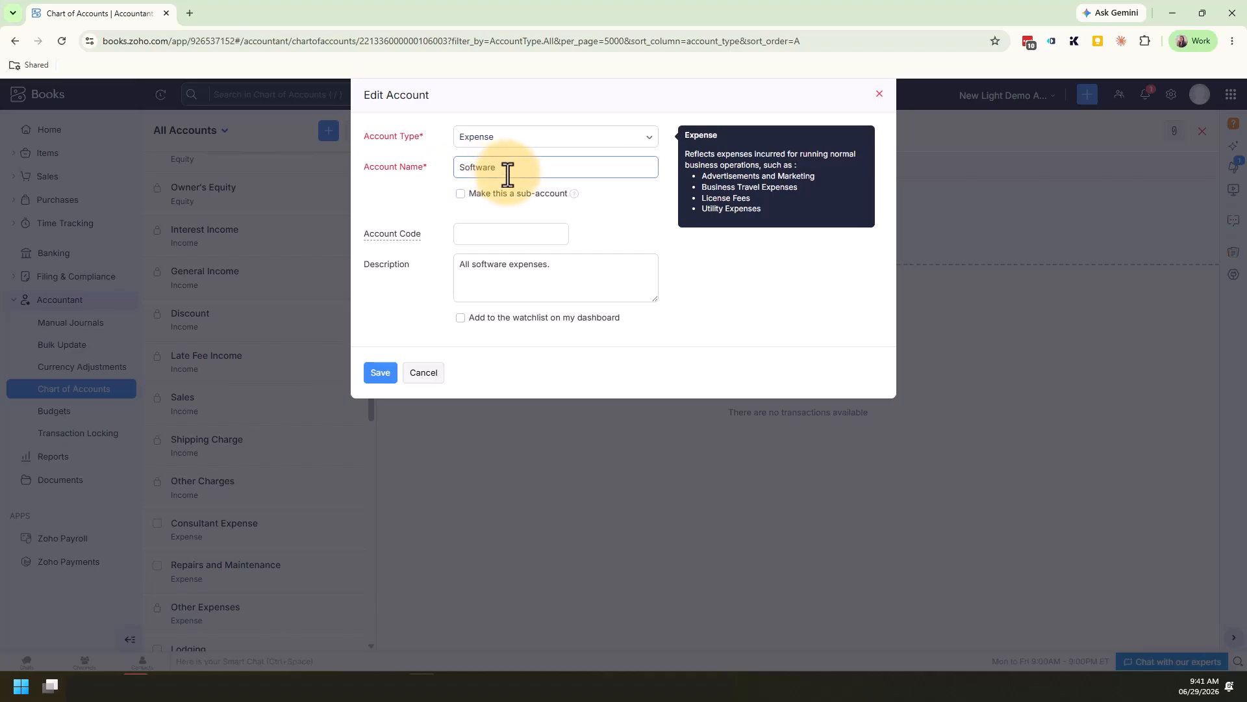
click(508, 272)
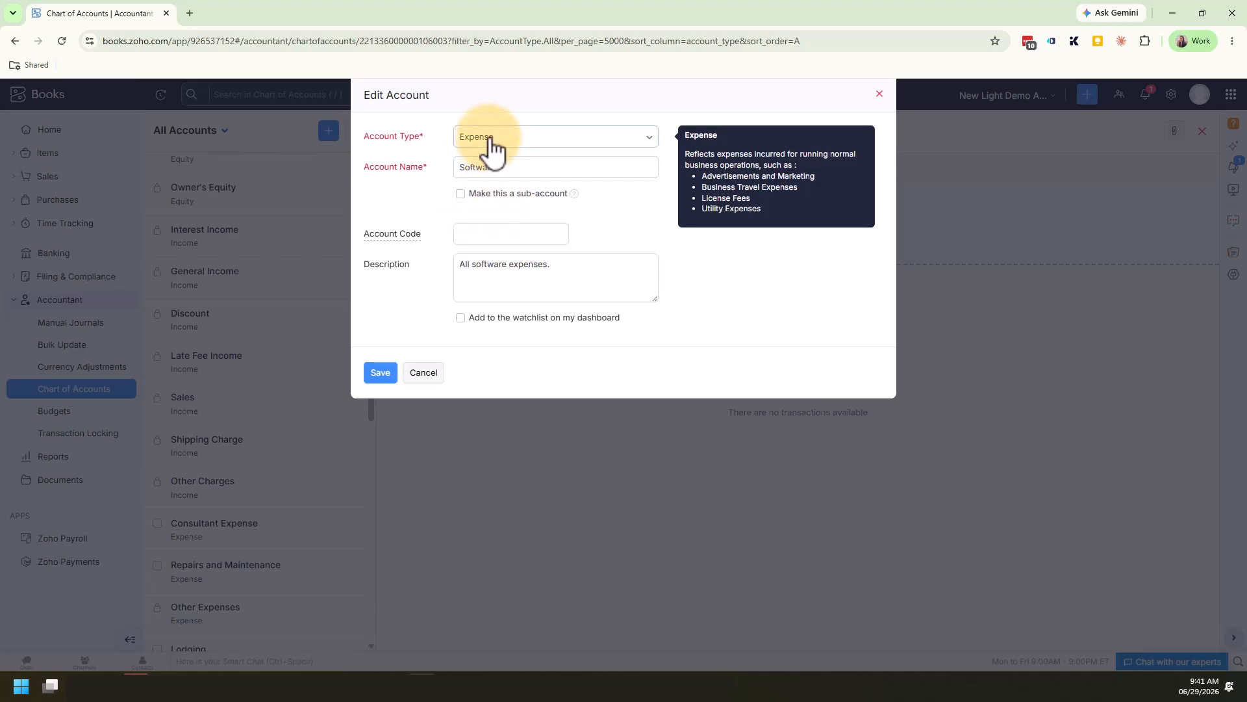
click(421, 375)
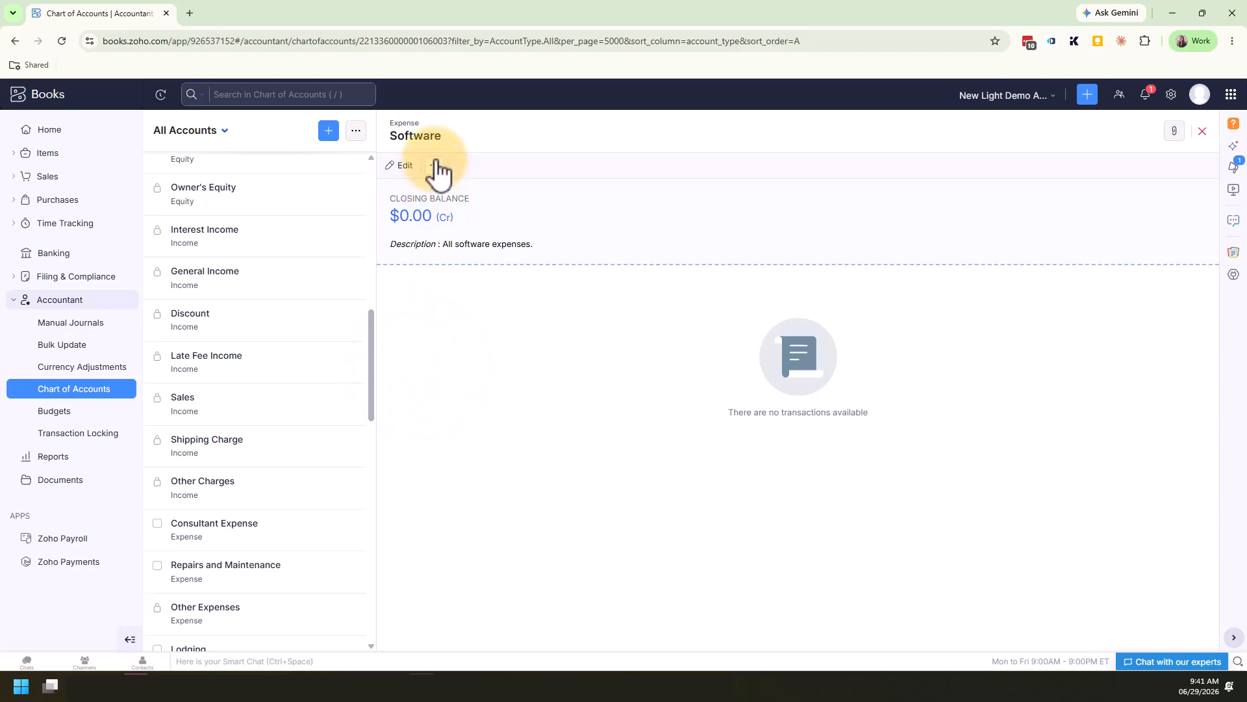
click(435, 167)
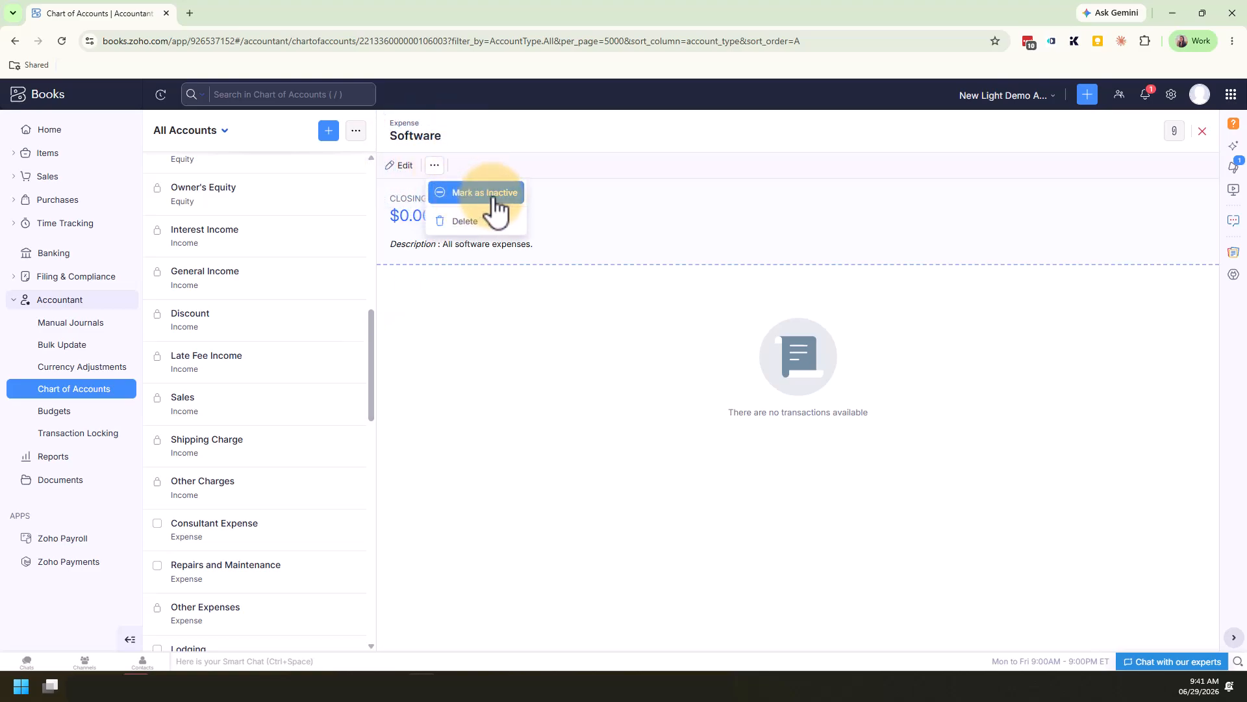
click(1203, 132)
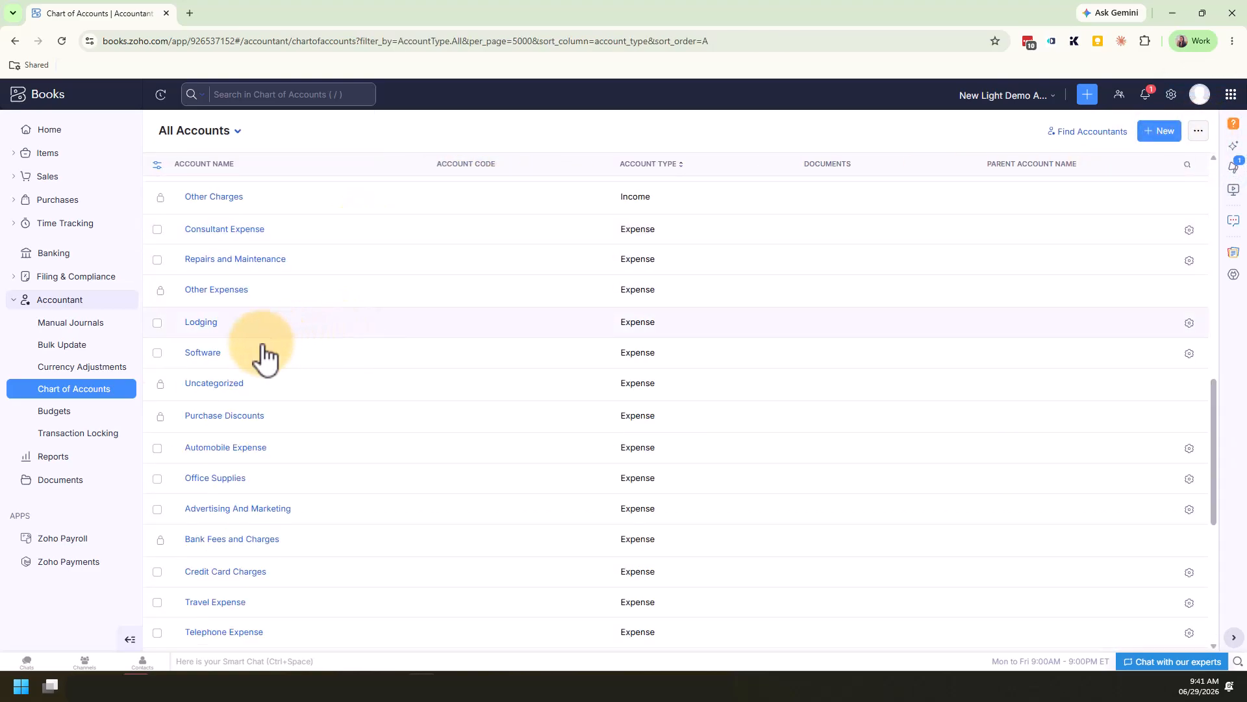
click(1189, 354)
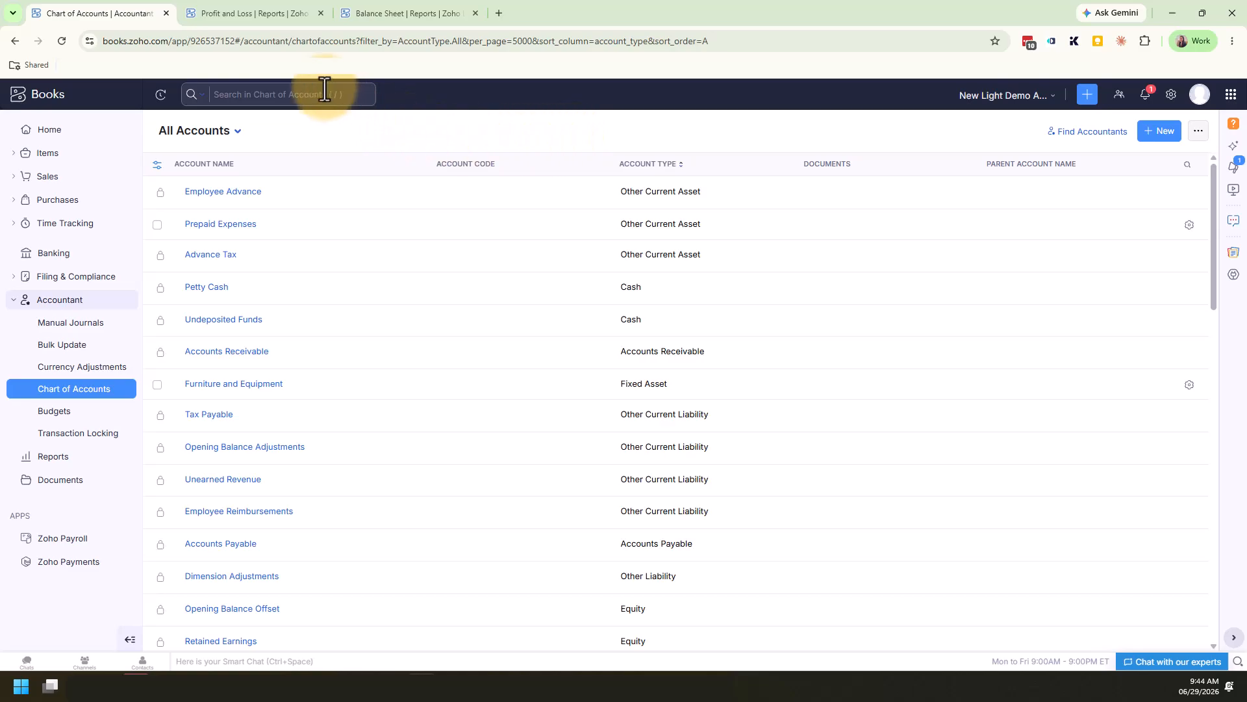
Review the Profit and Loss report from operating income through the operating and non-operating expenses
click(266, 15)
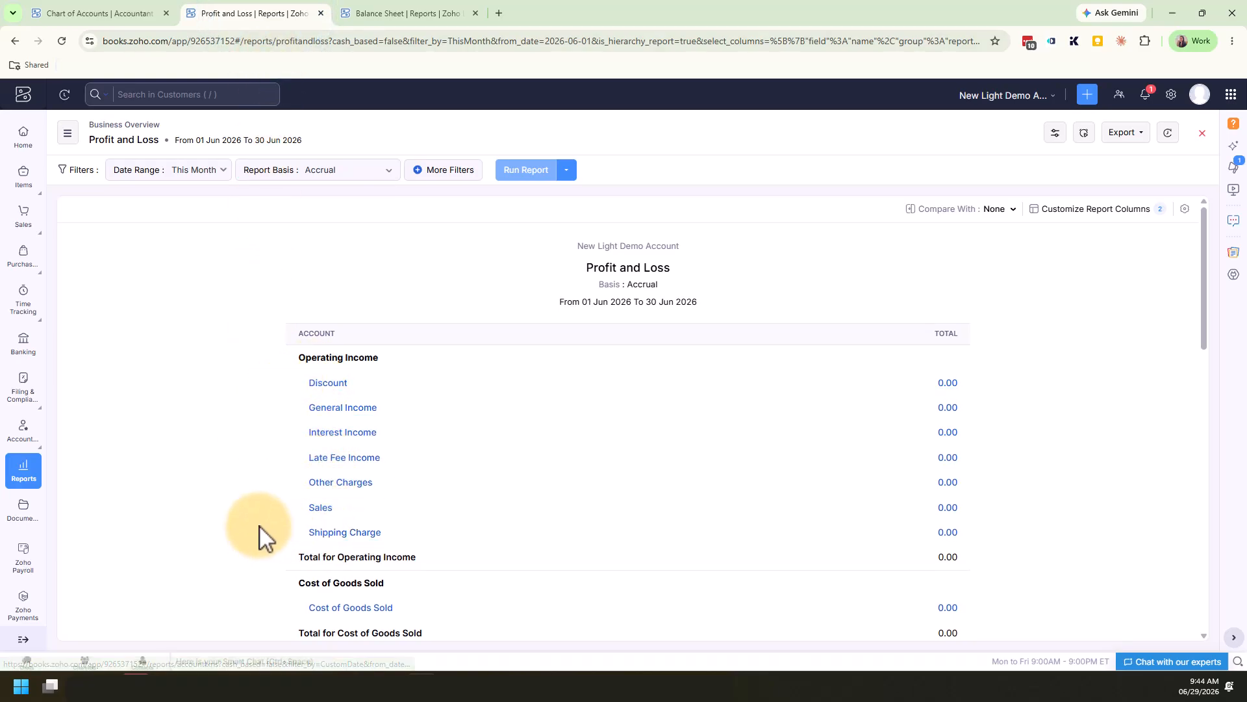
scroll(258, 535, down, 5)
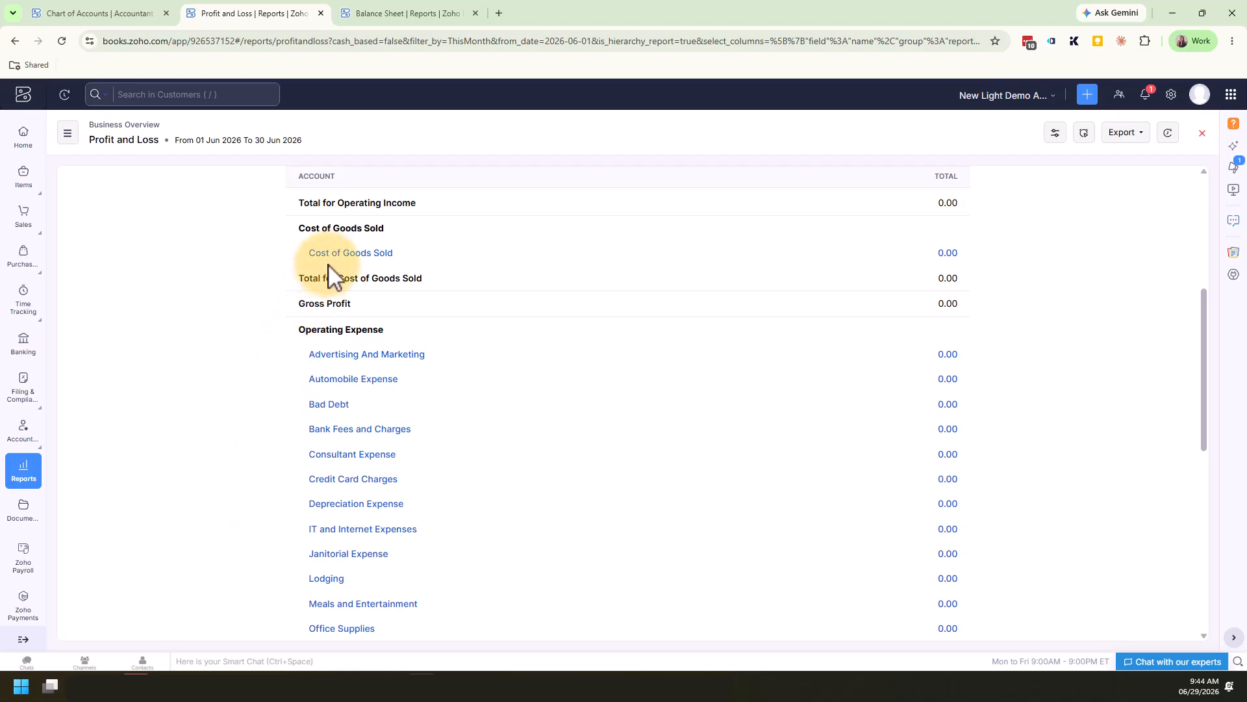
scroll(368, 387, down, 7)
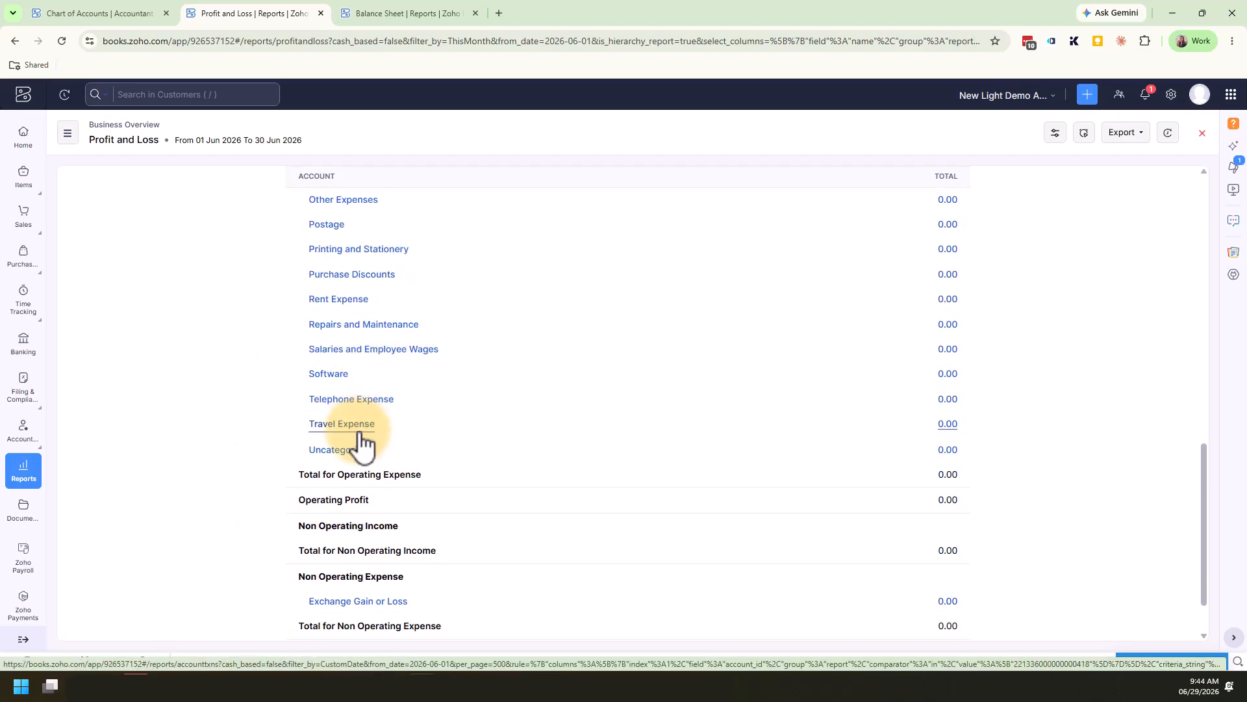
Review the asset, liability and equity sections of the Balance Sheet report, and return to its beginning
click(414, 13)
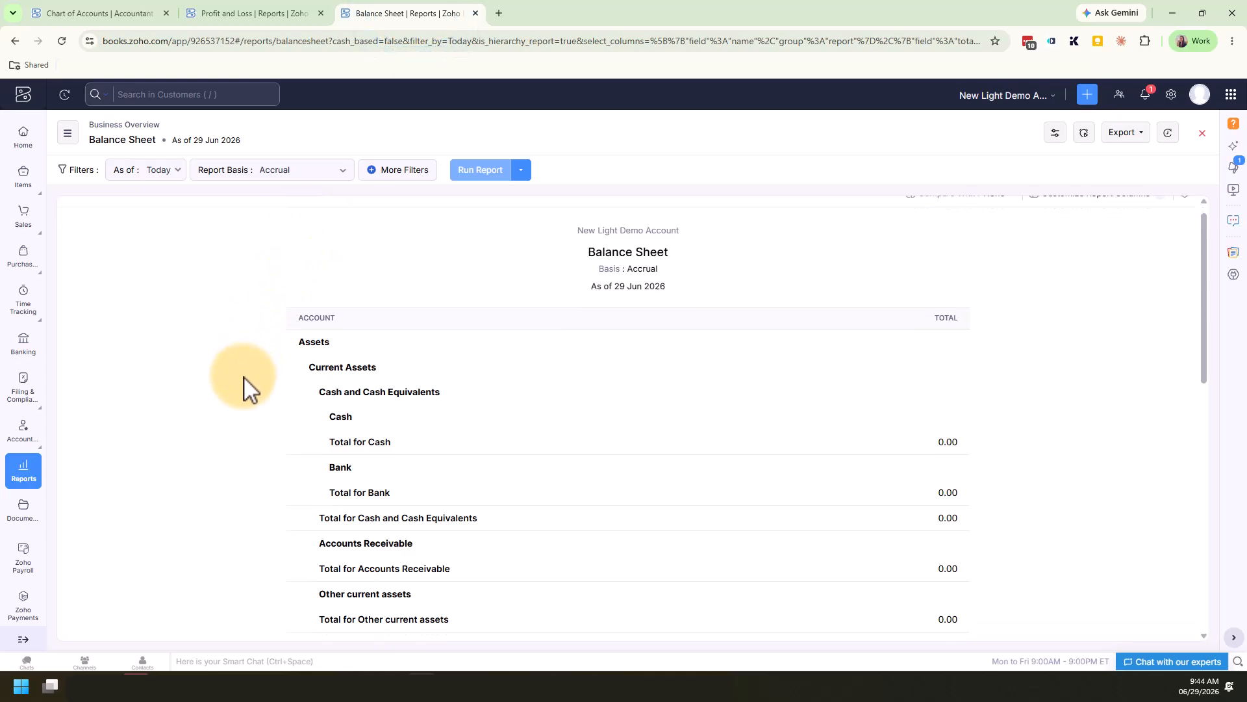
scroll(245, 387, down, 3)
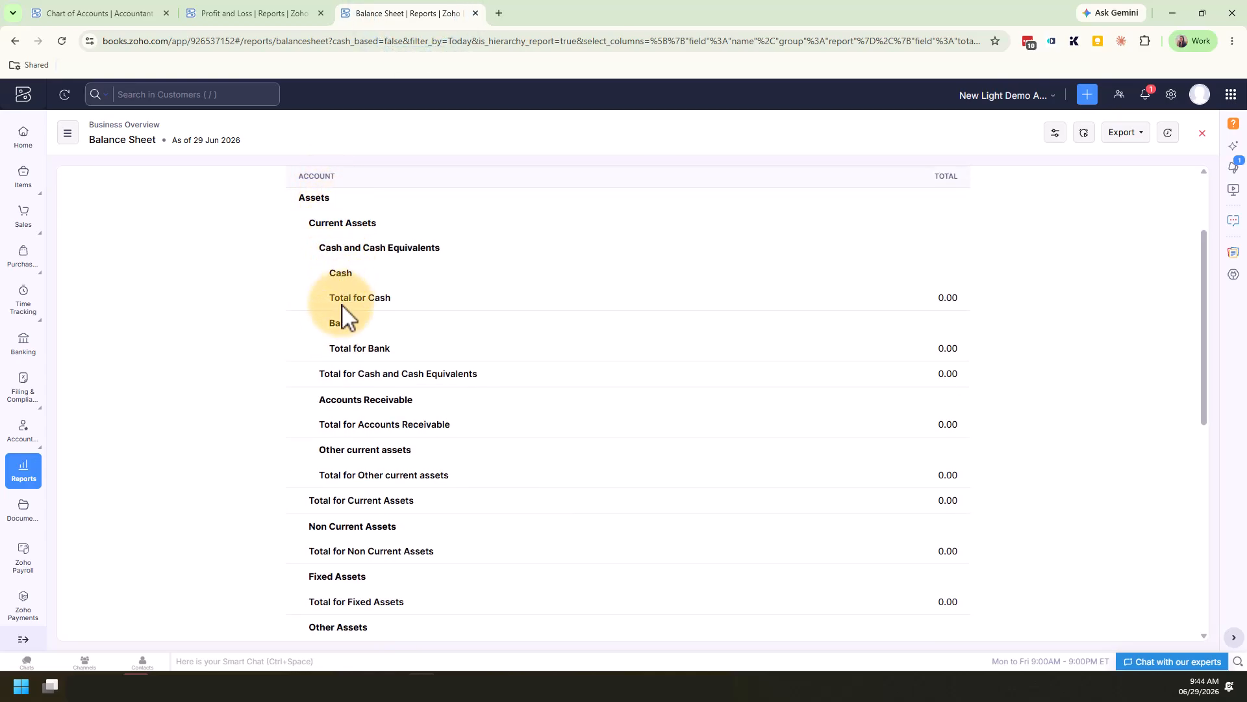
scroll(365, 338, down, 3)
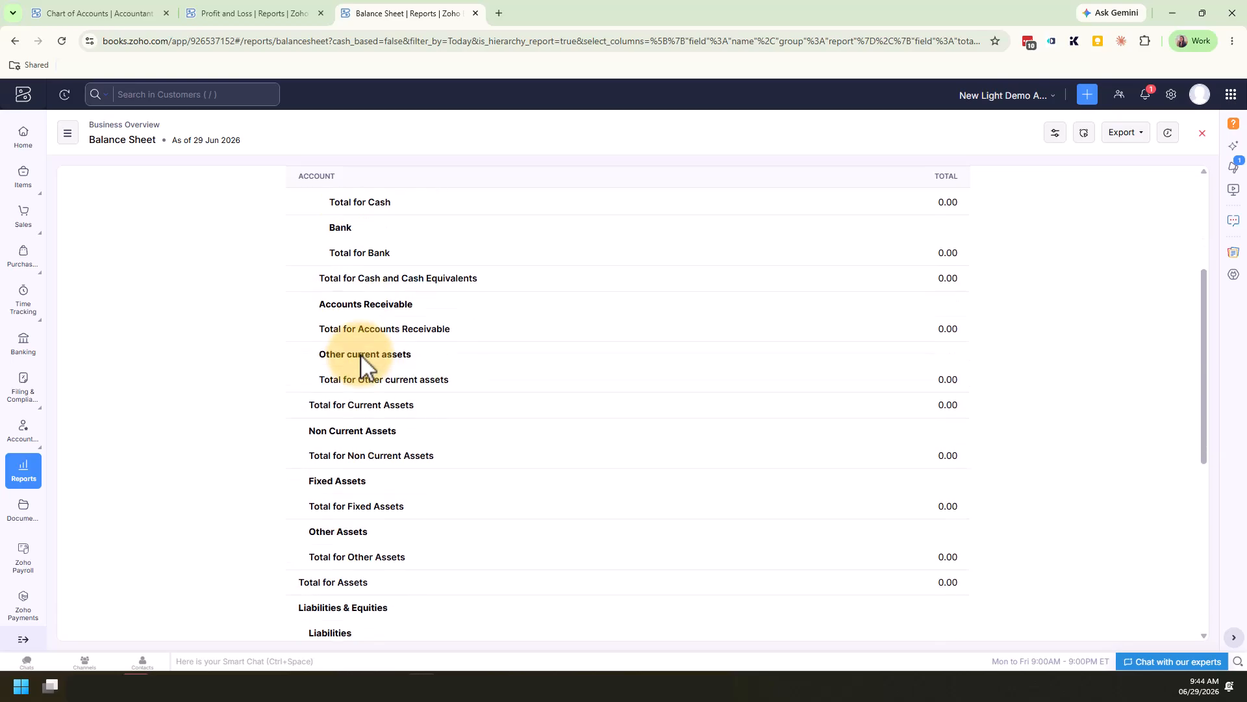
scroll(360, 353, down, 3)
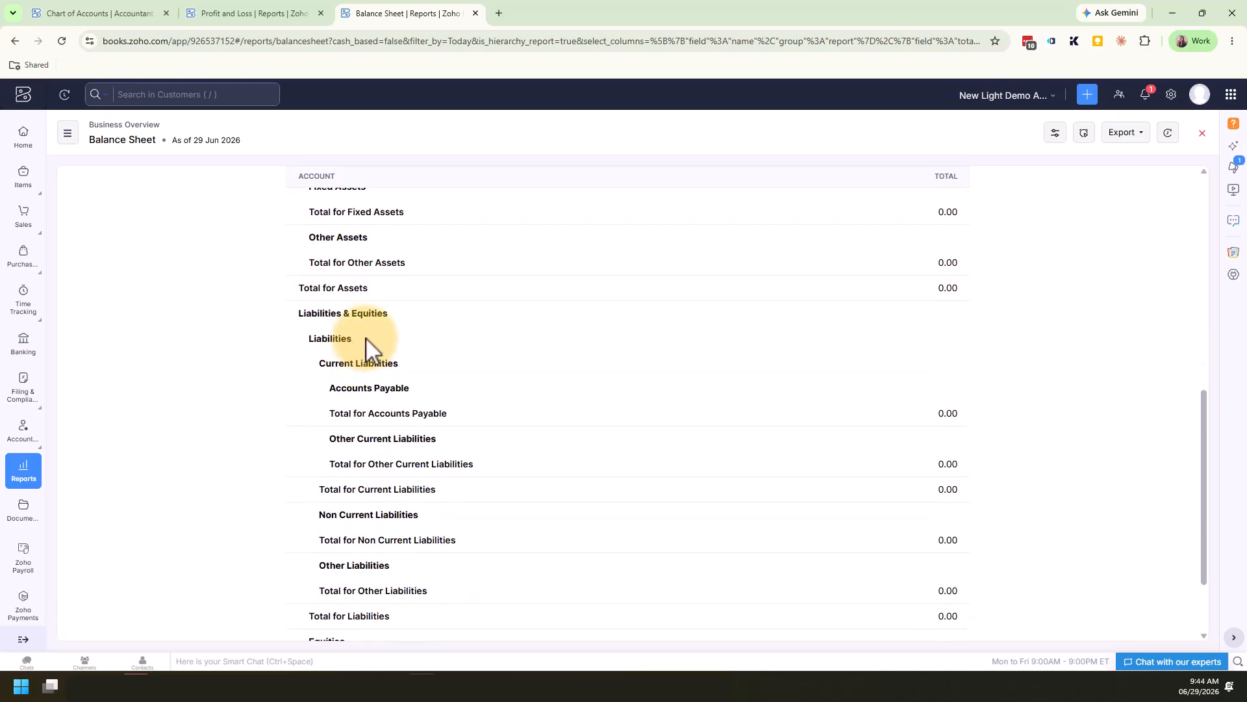
scroll(370, 493, down, 2)
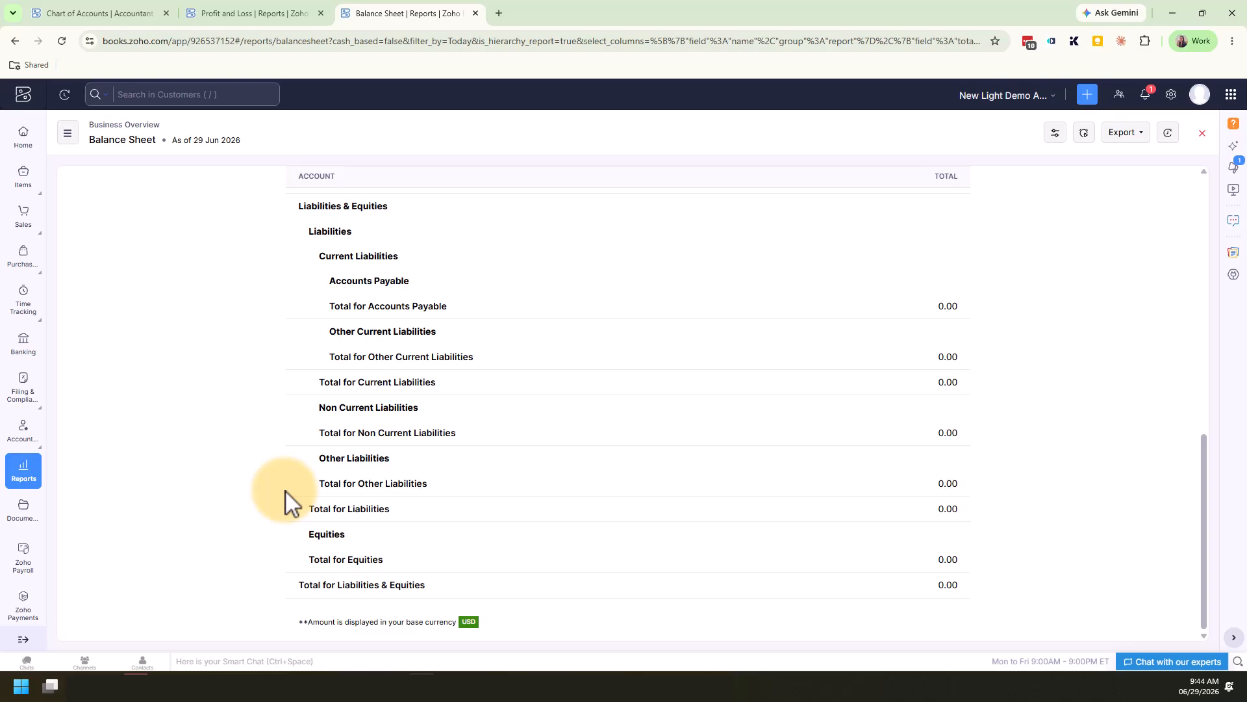
scroll(290, 503, up, 10)
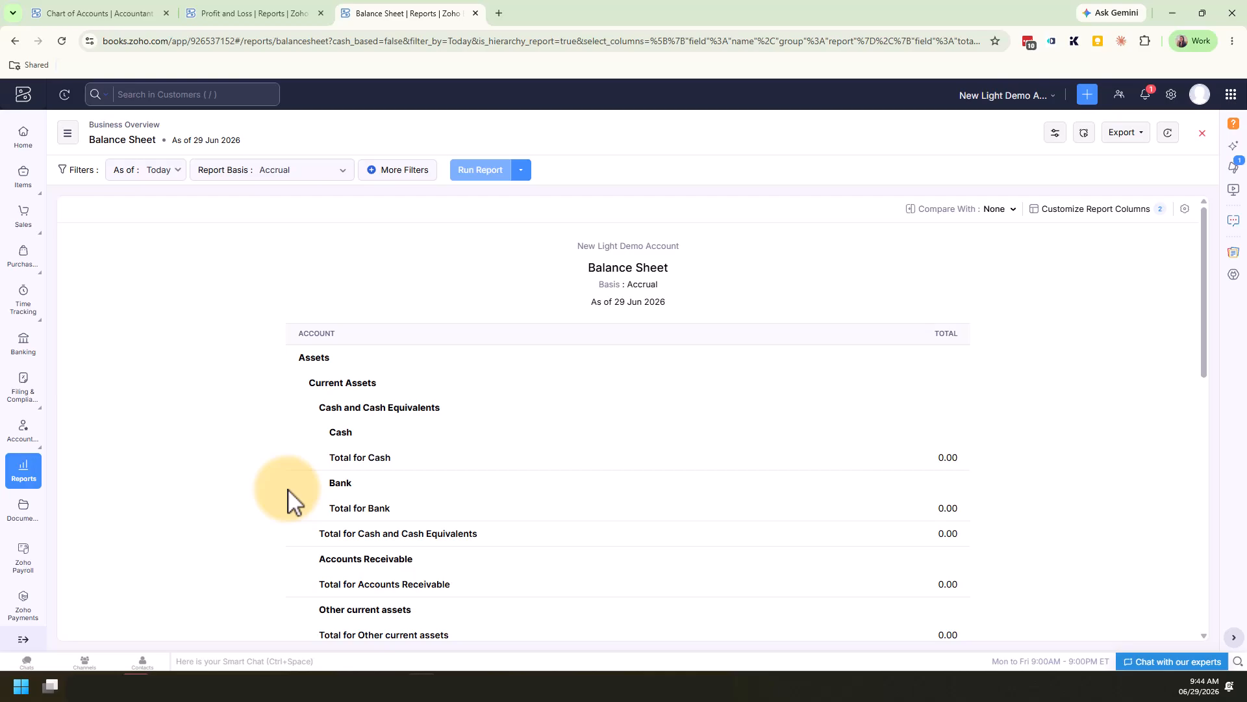
Compare the Profit and Loss expense accounts with the Balance Sheet liabilities, and return to the Chart of Accounts
click(211, 14)
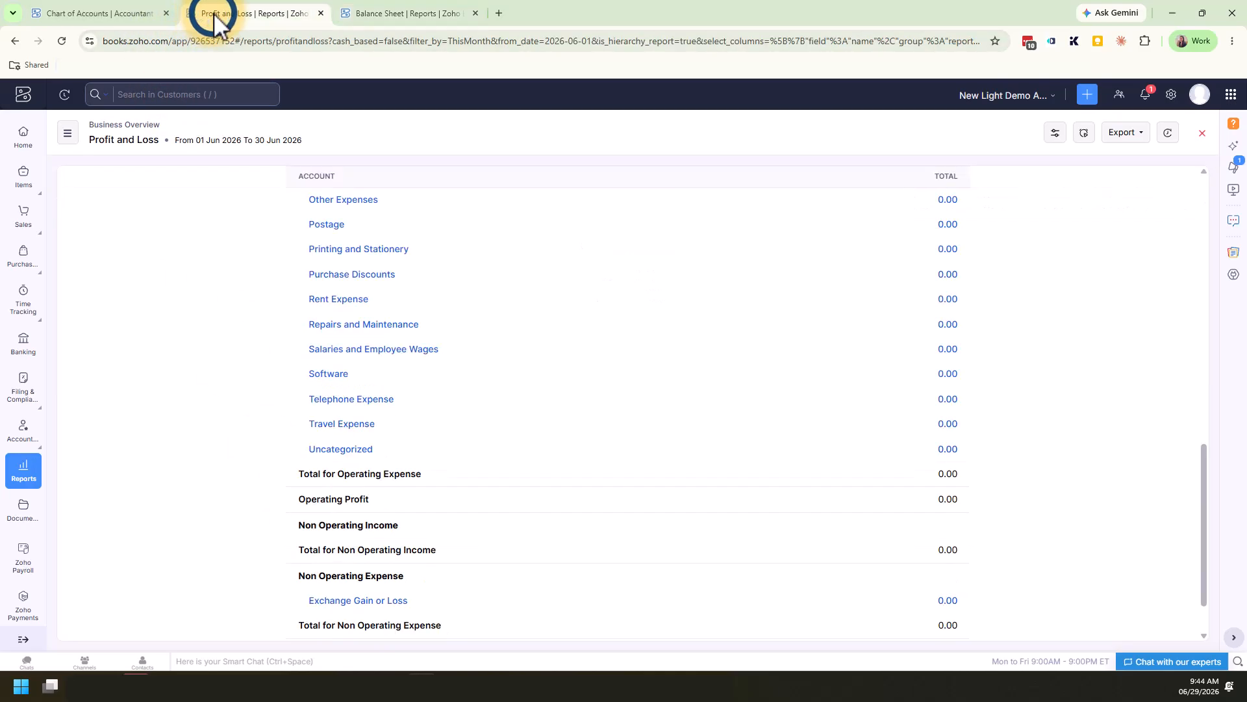
scroll(222, 375, up, 5)
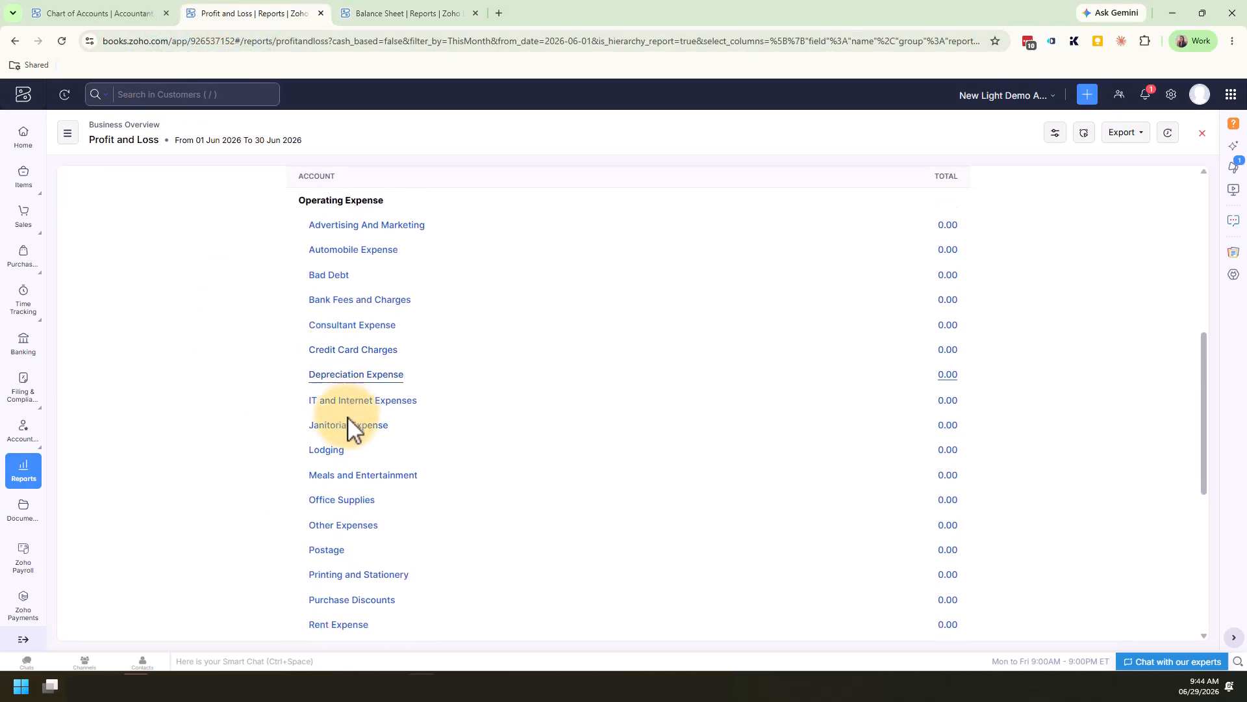
click(391, 15)
scroll(279, 441, down, 8)
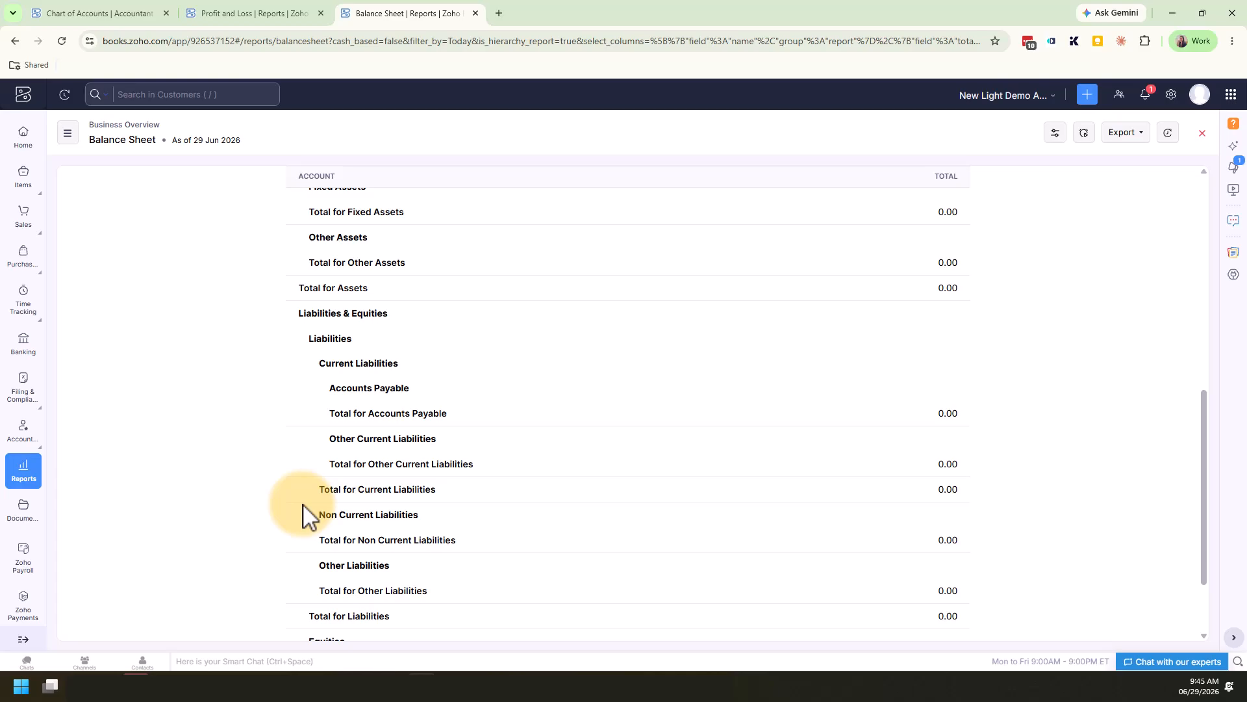
key(ctrl+1)
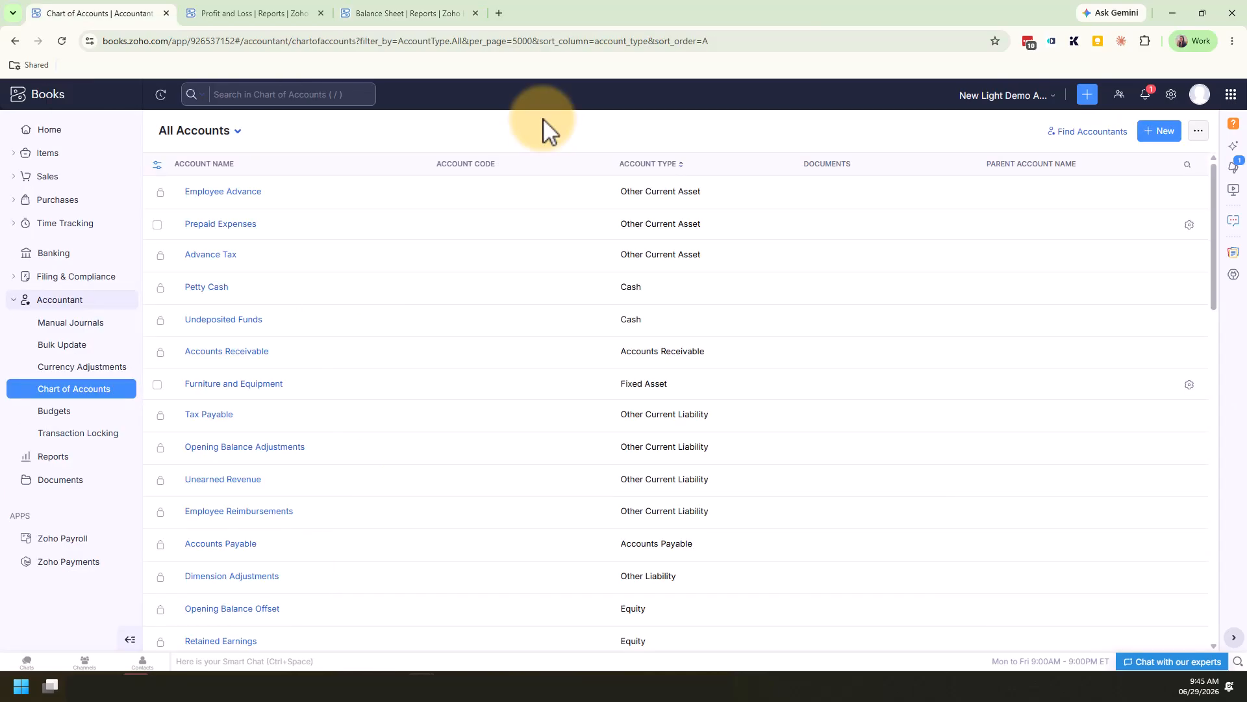